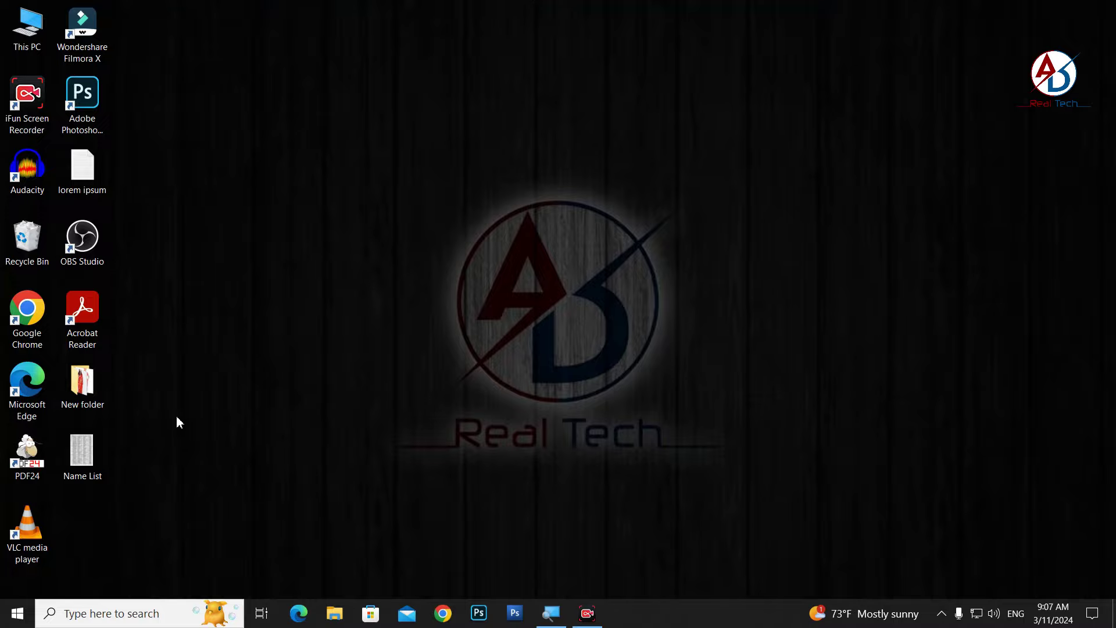
# Open Name List.jpg in Photos and zoom in and out to inspect the roll-no table.
pyautogui.doubleClick(70, 459)
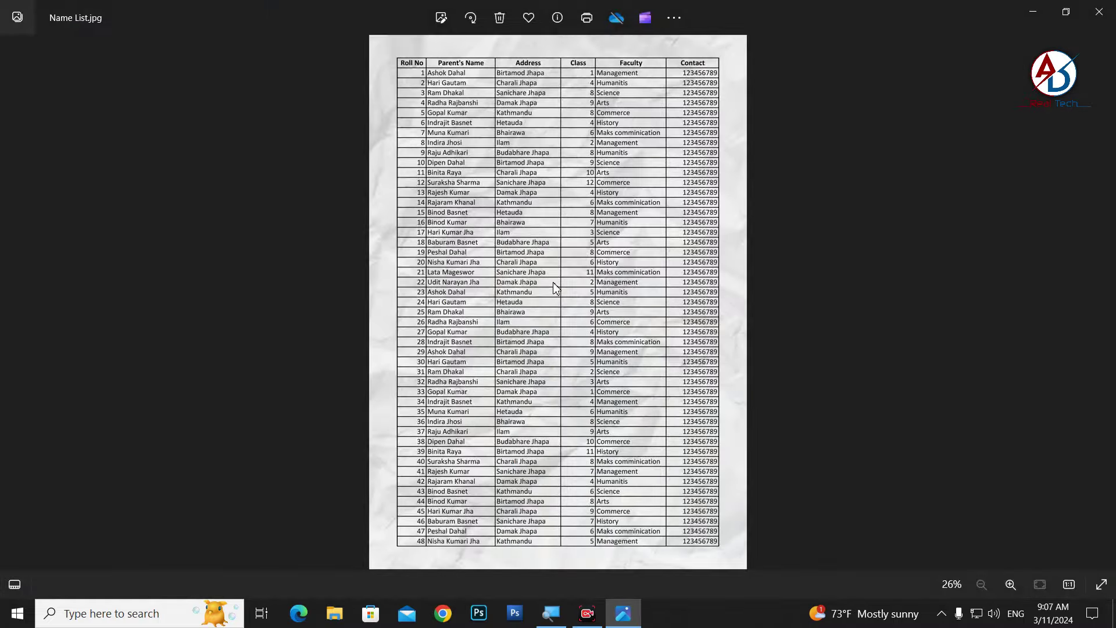
pyautogui.scroll(2, 555, 286)
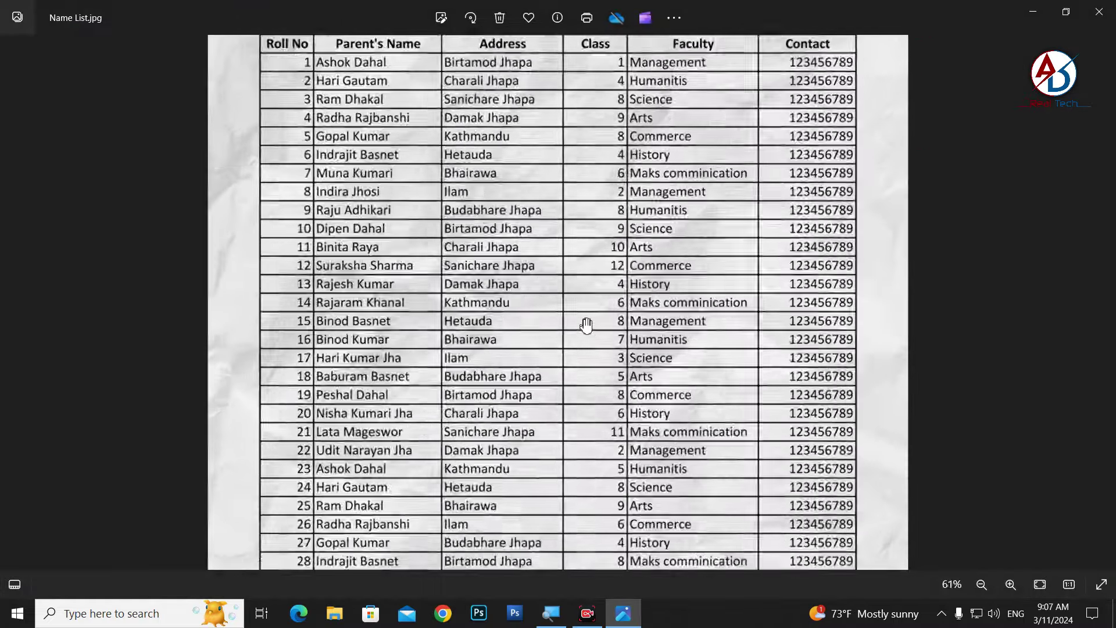
pyautogui.scroll(2, 536, 250)
pyautogui.scroll(-3, 535, 250)
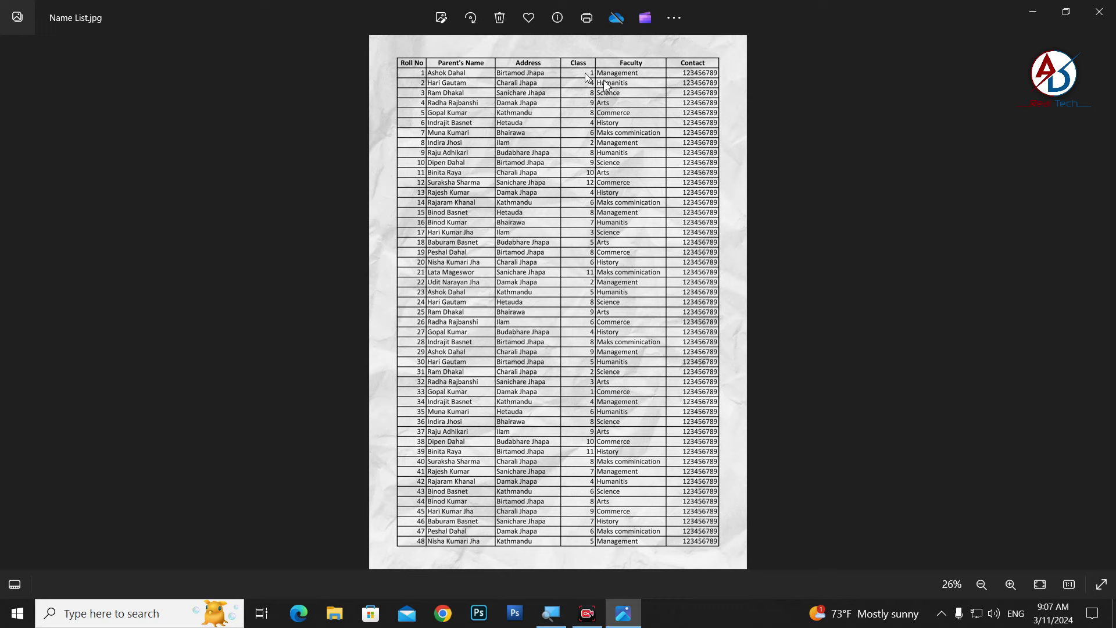
# Close the image, then launch Word from Start search with a blank Document1.
pyautogui.click(1101, 13)
pyautogui.press('super')
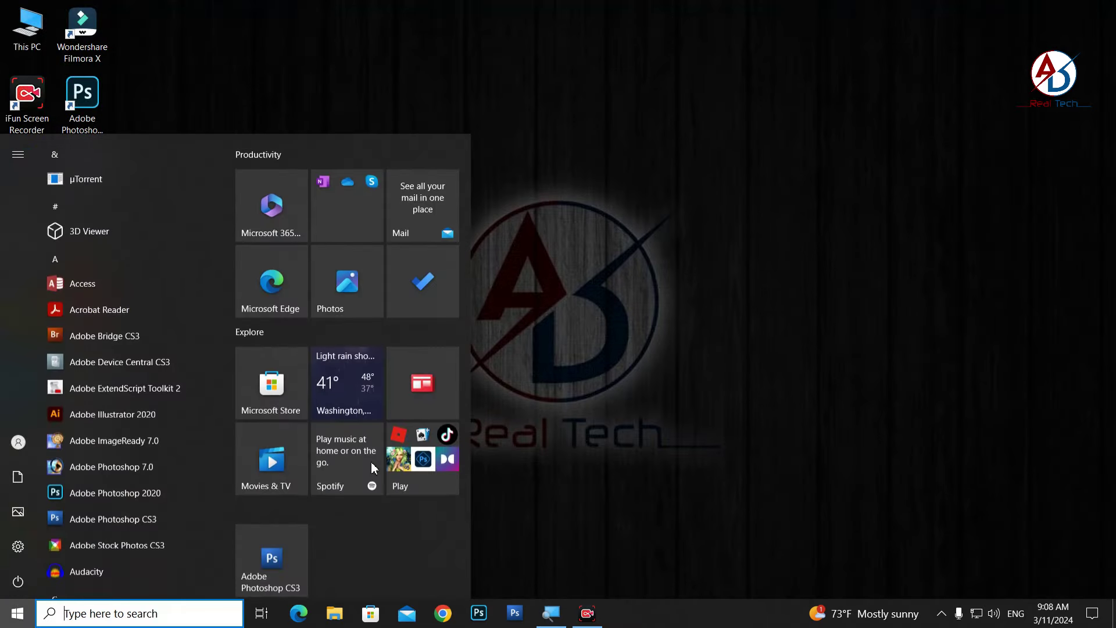
pyautogui.write('word')
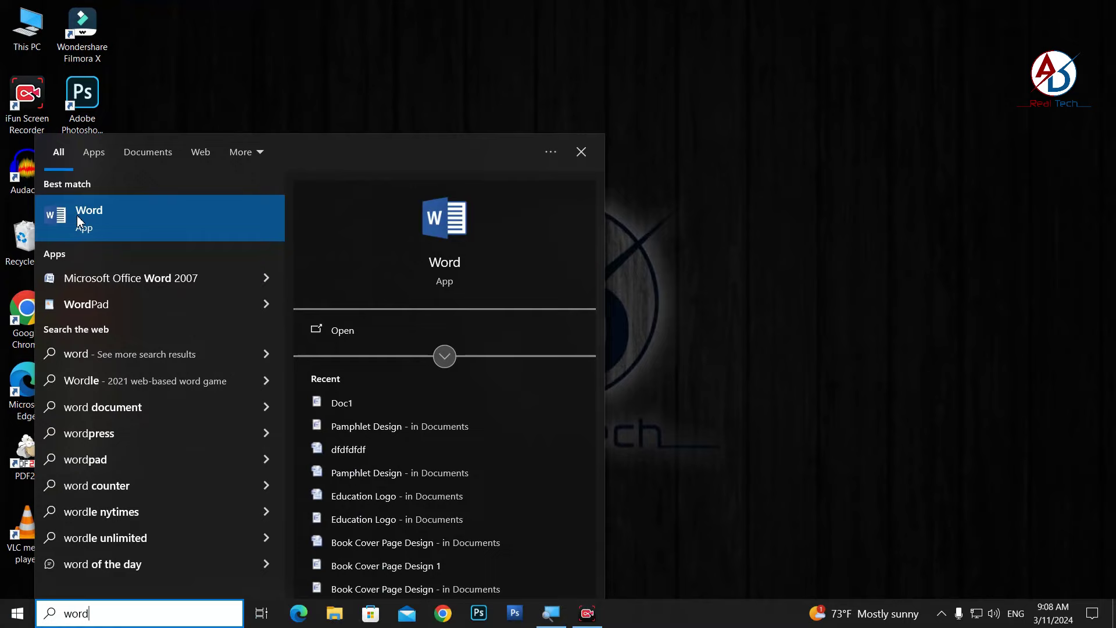
pyautogui.click(79, 221)
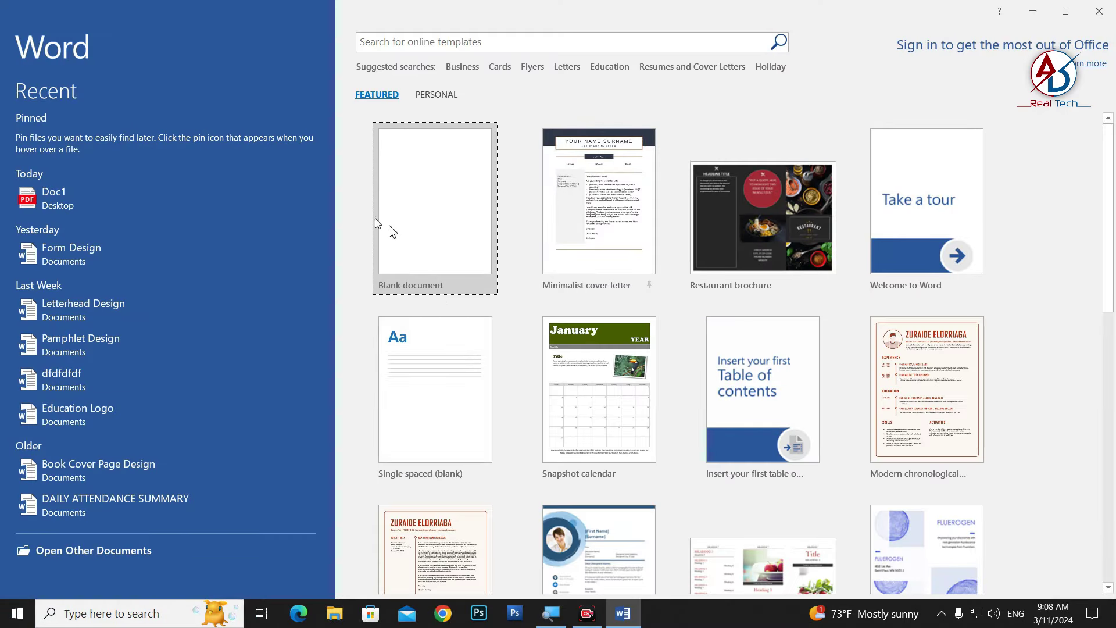
pyautogui.click(432, 233)
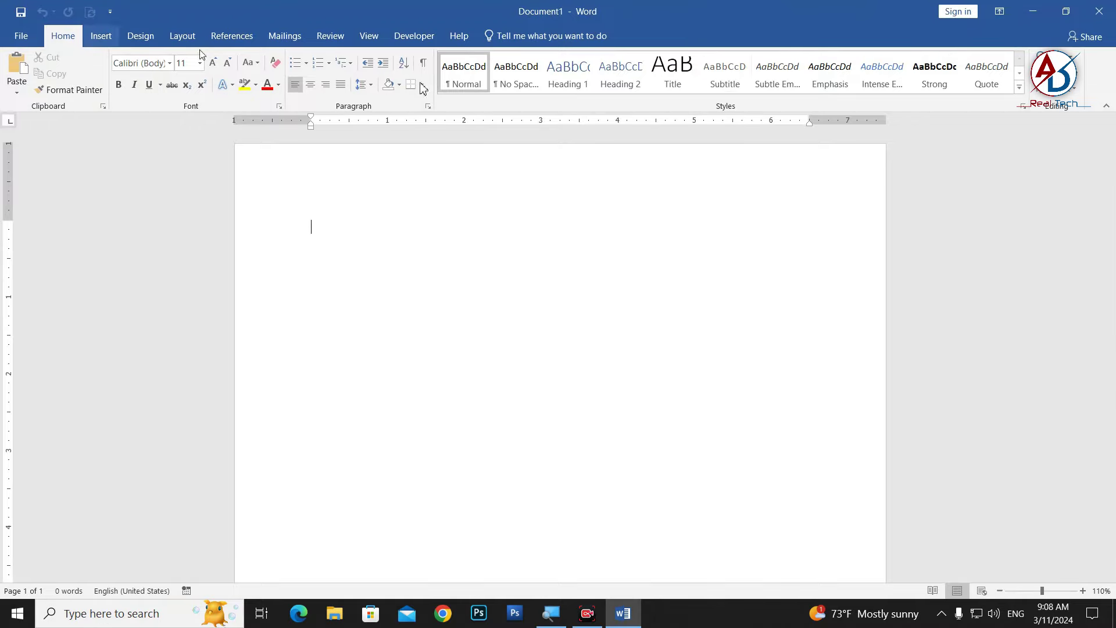
# With Word minimized, reopen Name List.jpg in Photos, zoom to check it, and close it.
pyautogui.click(1034, 13)
pyautogui.doubleClick(74, 468)
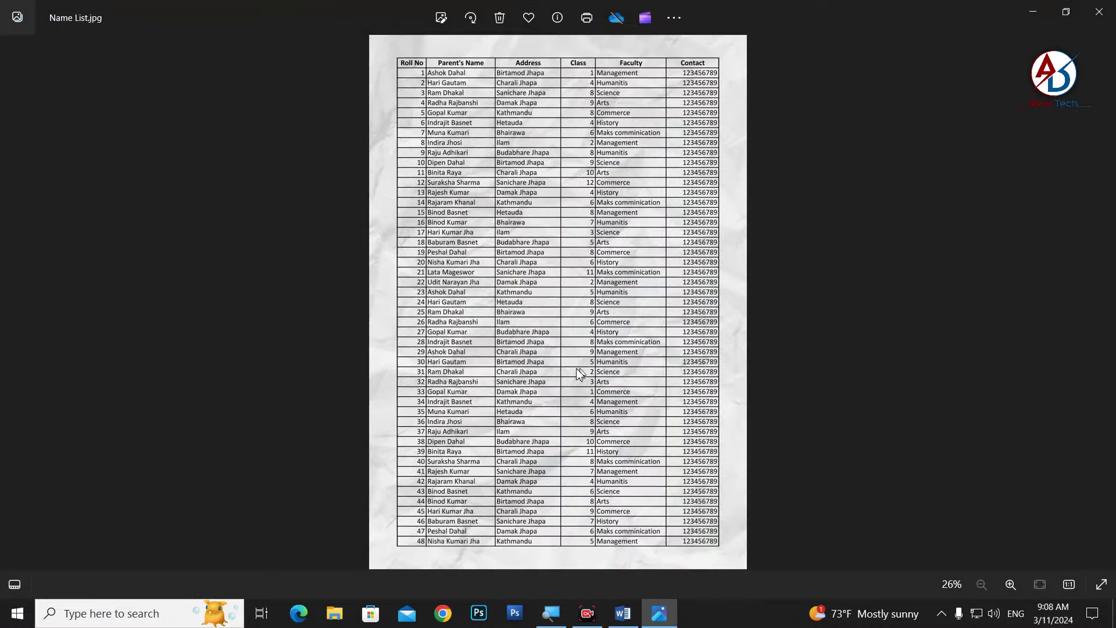
pyautogui.scroll(1, 554, 375)
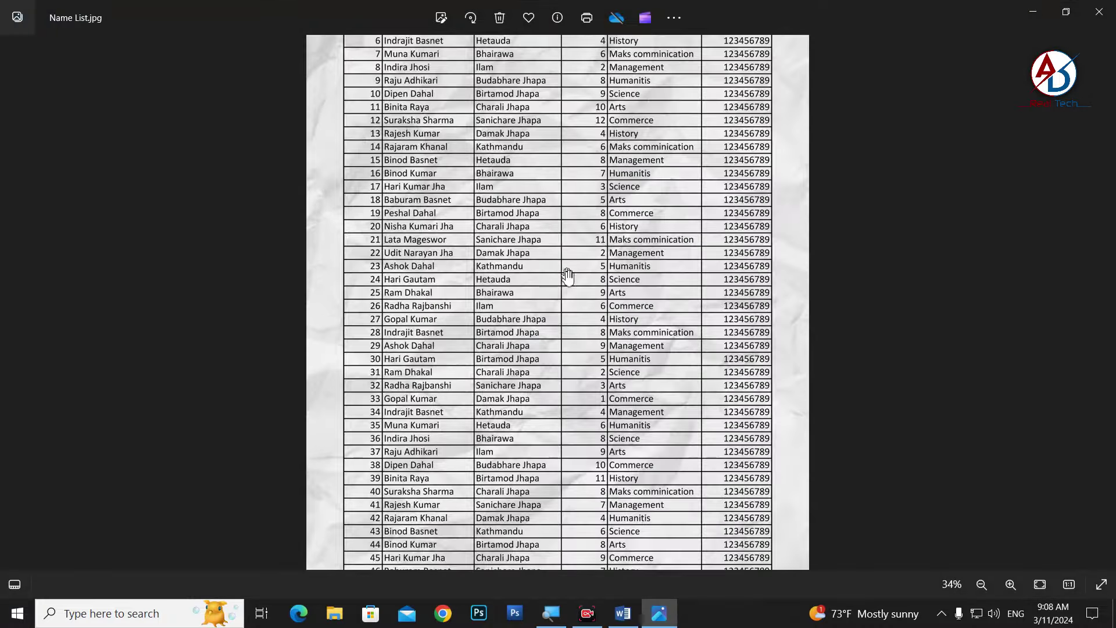
pyautogui.scroll(-1, 567, 274)
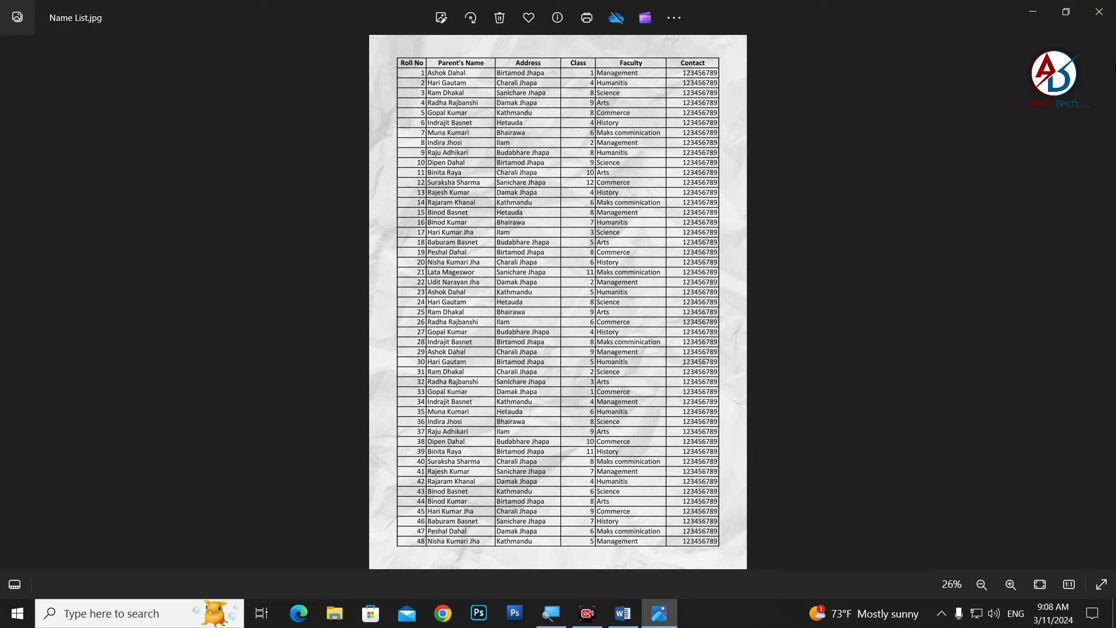
pyautogui.click(1105, 12)
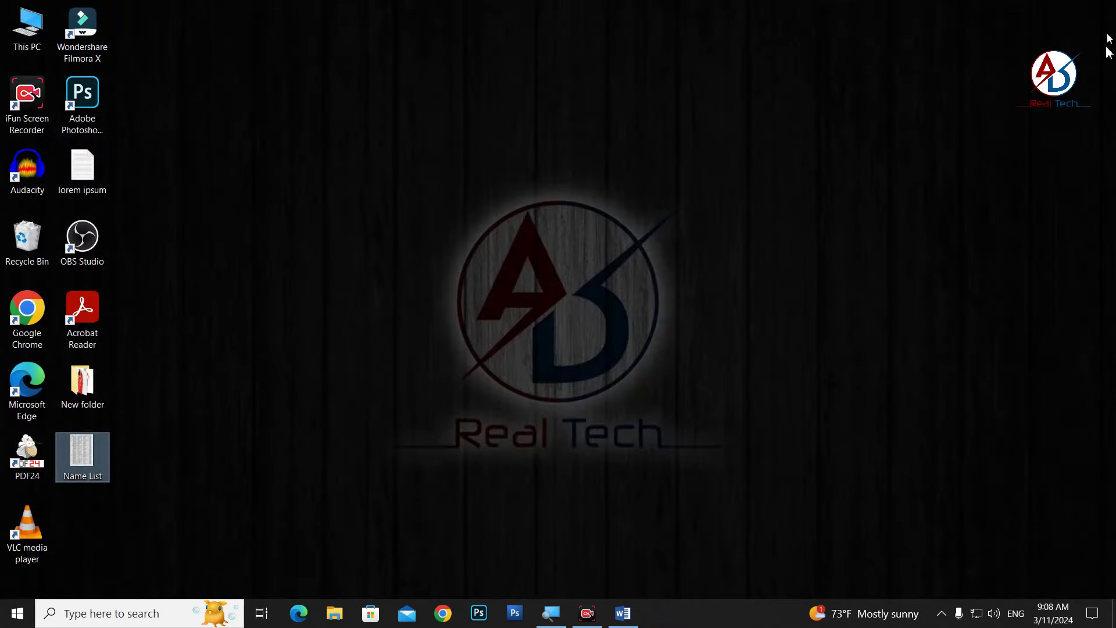
# Insert the Name List picture from the Desktop into Document1.
pyautogui.click(623, 612)
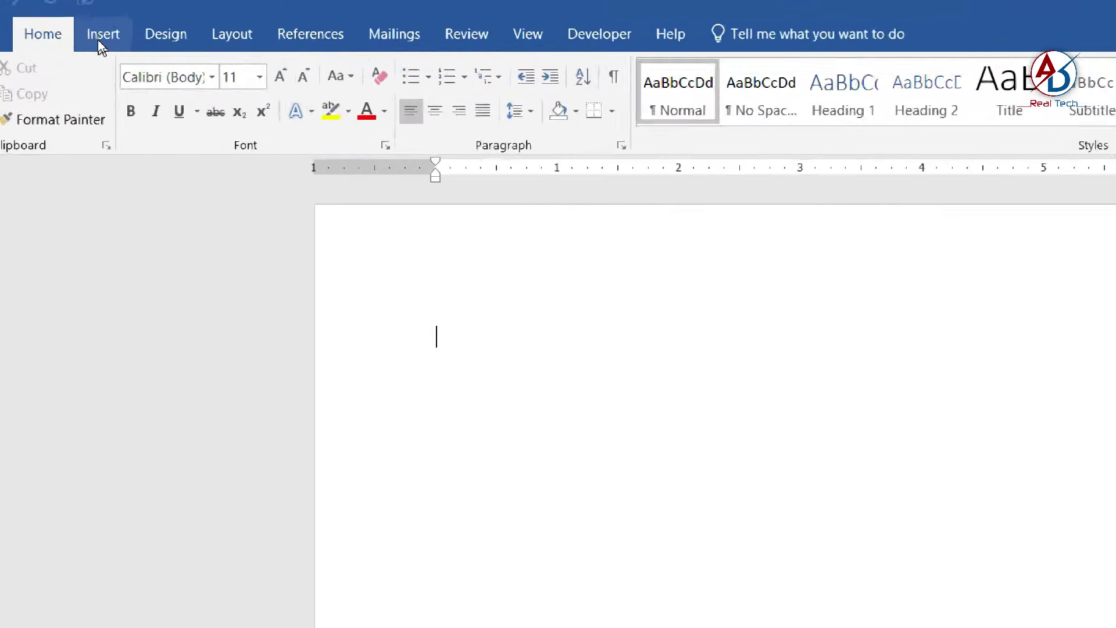
pyautogui.click(100, 40)
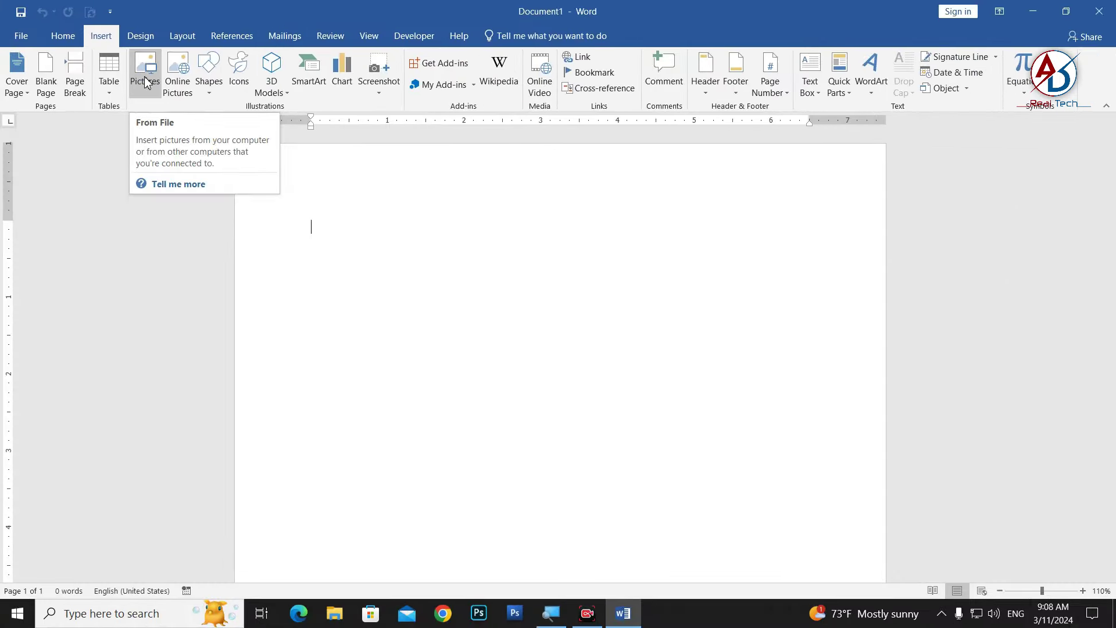
pyautogui.click(191, 114)
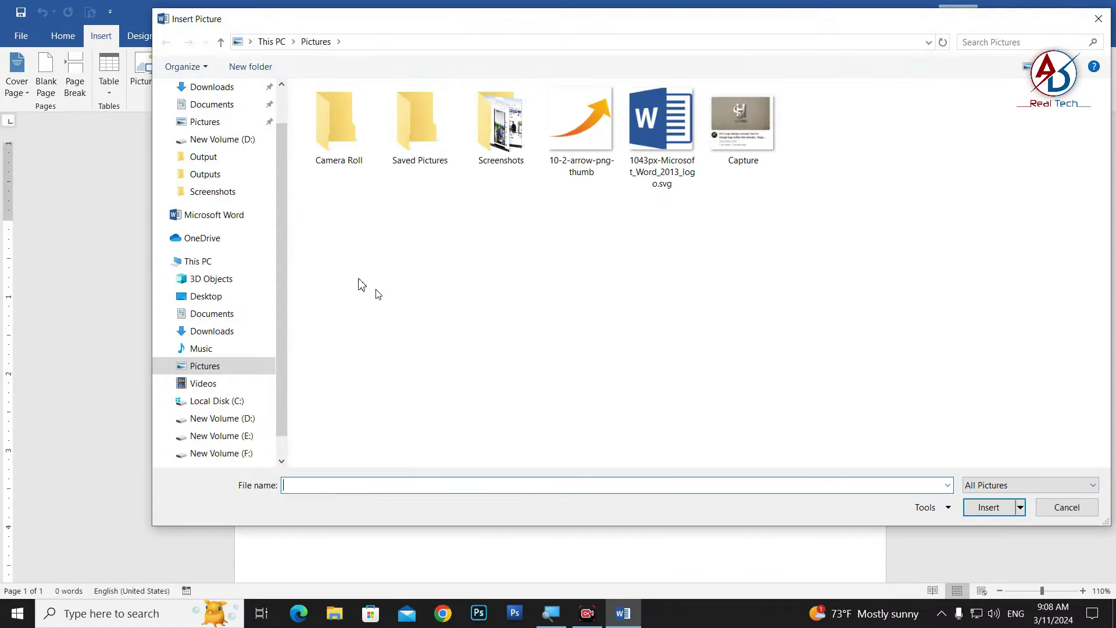
pyautogui.click(210, 296)
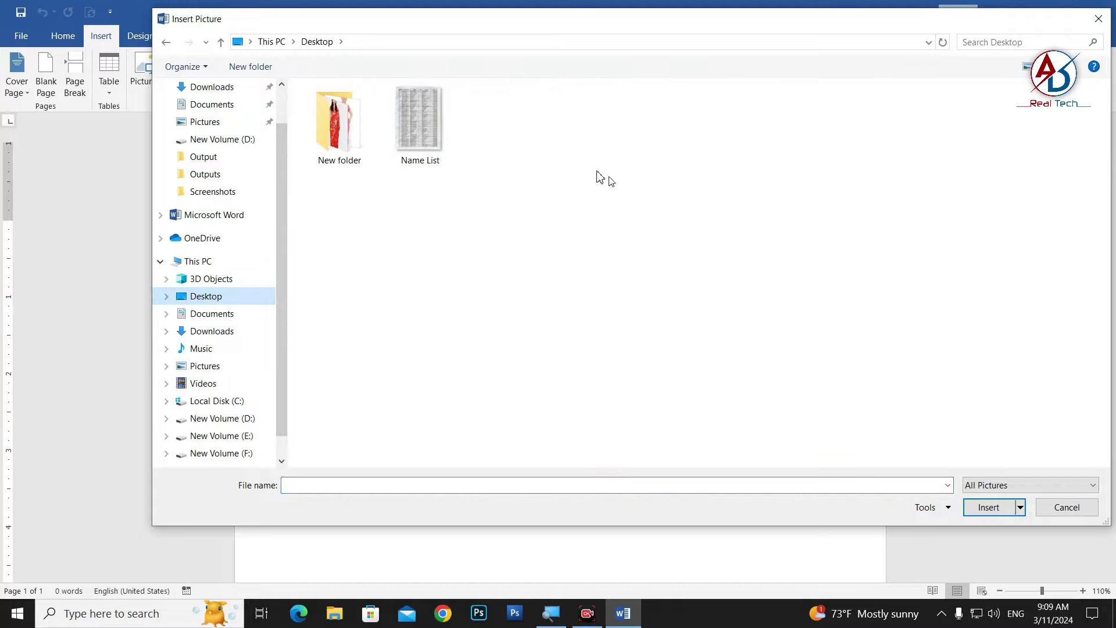
pyautogui.click(436, 136)
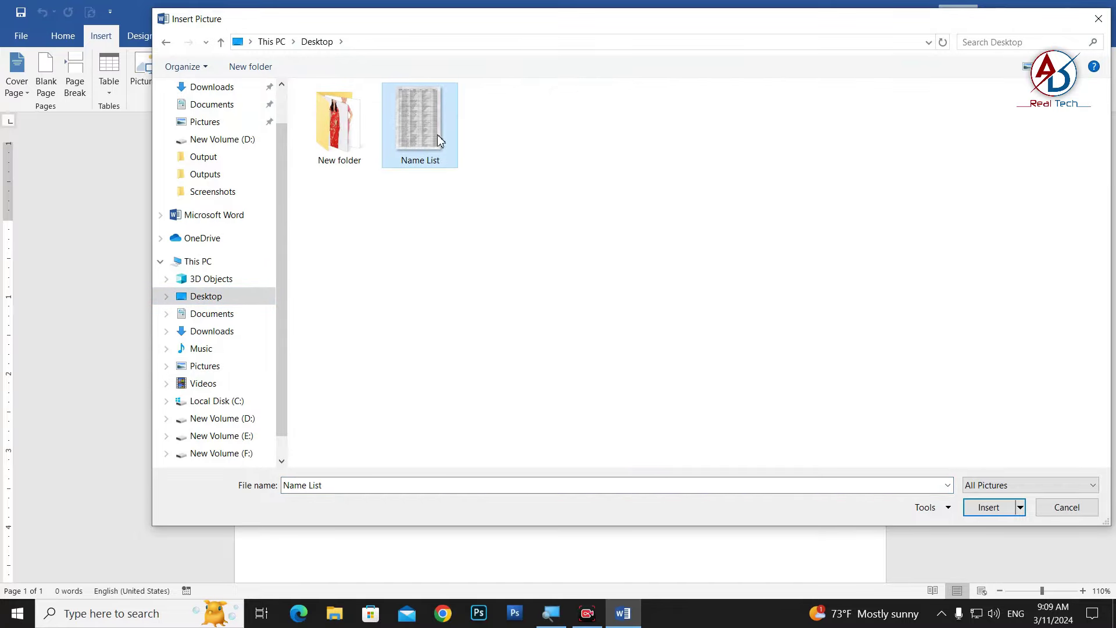
pyautogui.click(987, 509)
# Set the Name List picture's text wrapping to In Front of Text.
pyautogui.scroll(-5, 514, 337)
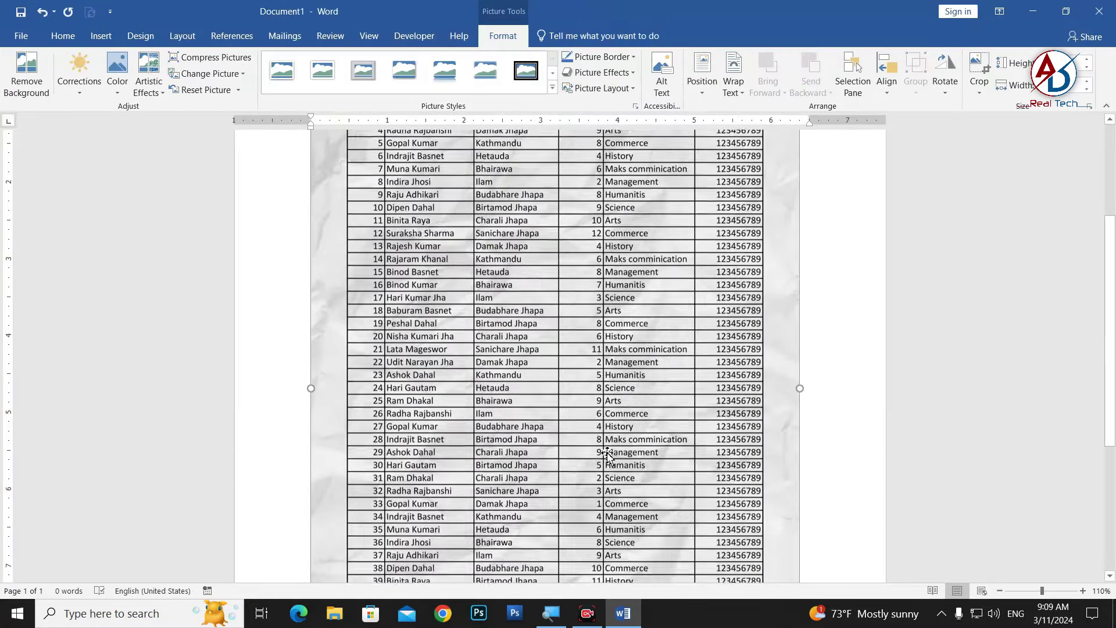
pyautogui.scroll(-5, 514, 336)
pyautogui.scroll(-2, 523, 407)
pyautogui.keyDown('ctrl'); pyautogui.scroll(-6, 531, 447); pyautogui.keyUp('ctrl')
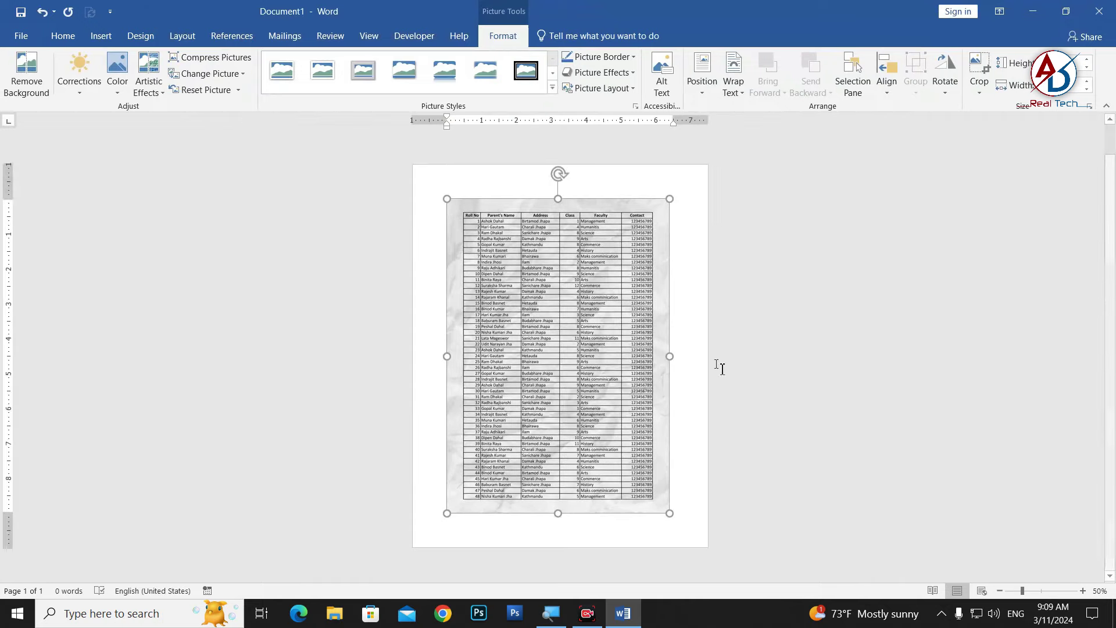
pyautogui.click(737, 85)
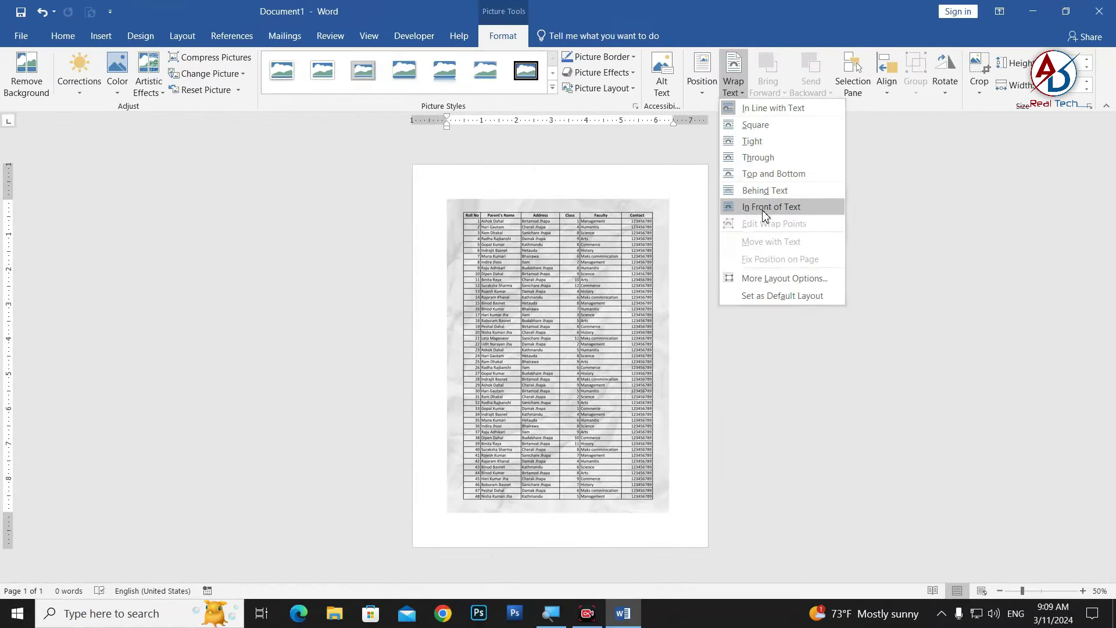
pyautogui.click(796, 336)
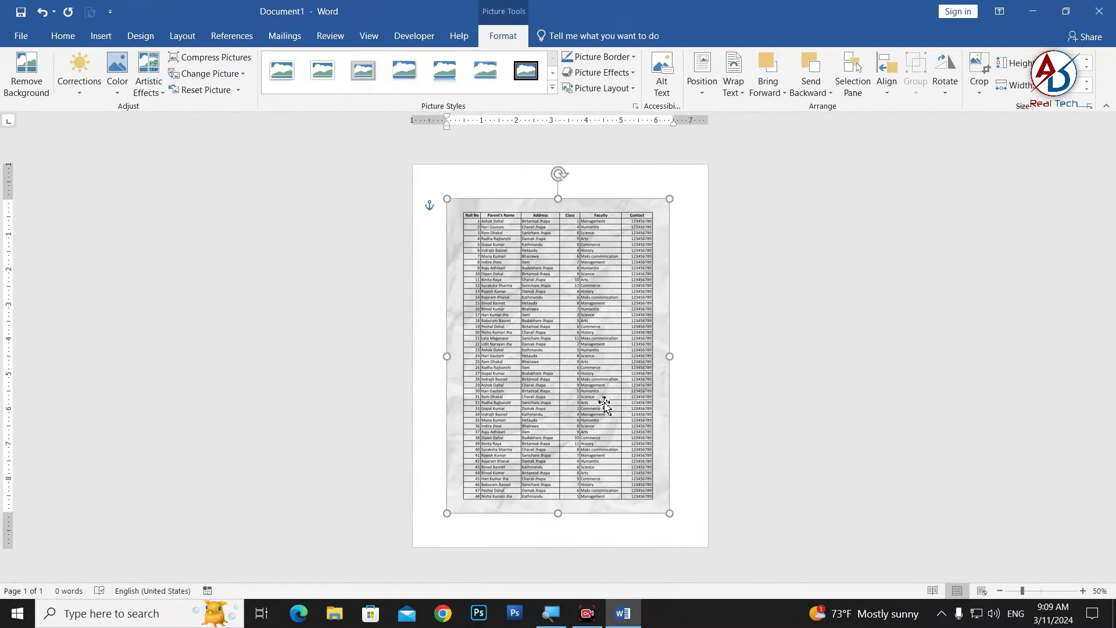
pyautogui.rightClick(592, 332)
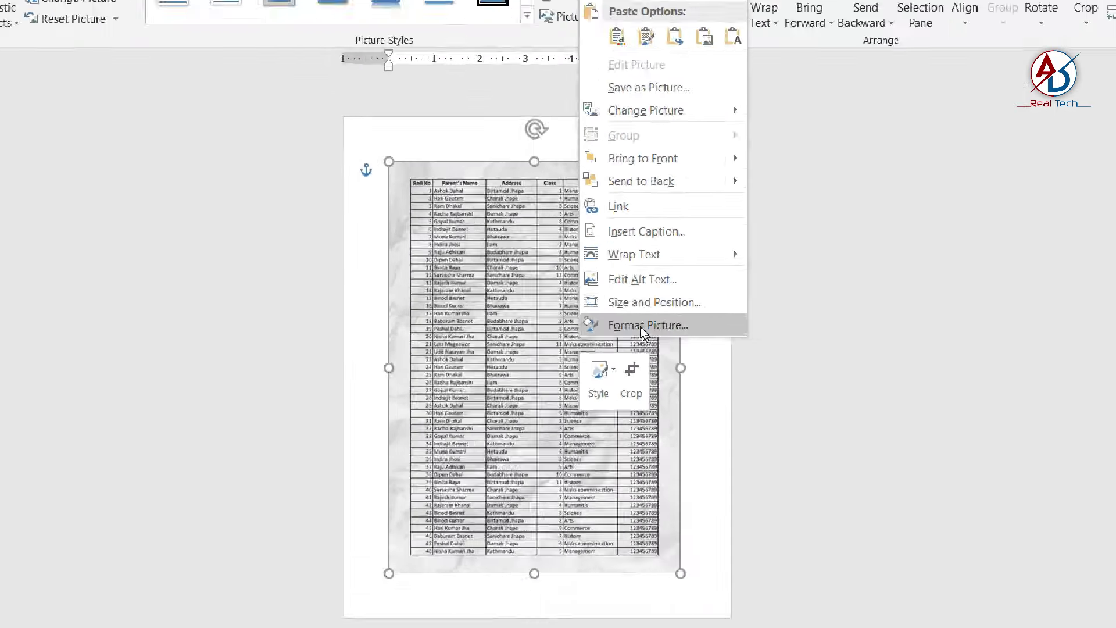
# In Format Picture corrections, set brightness to 25% and contrast to -15%.
pyautogui.click(644, 327)
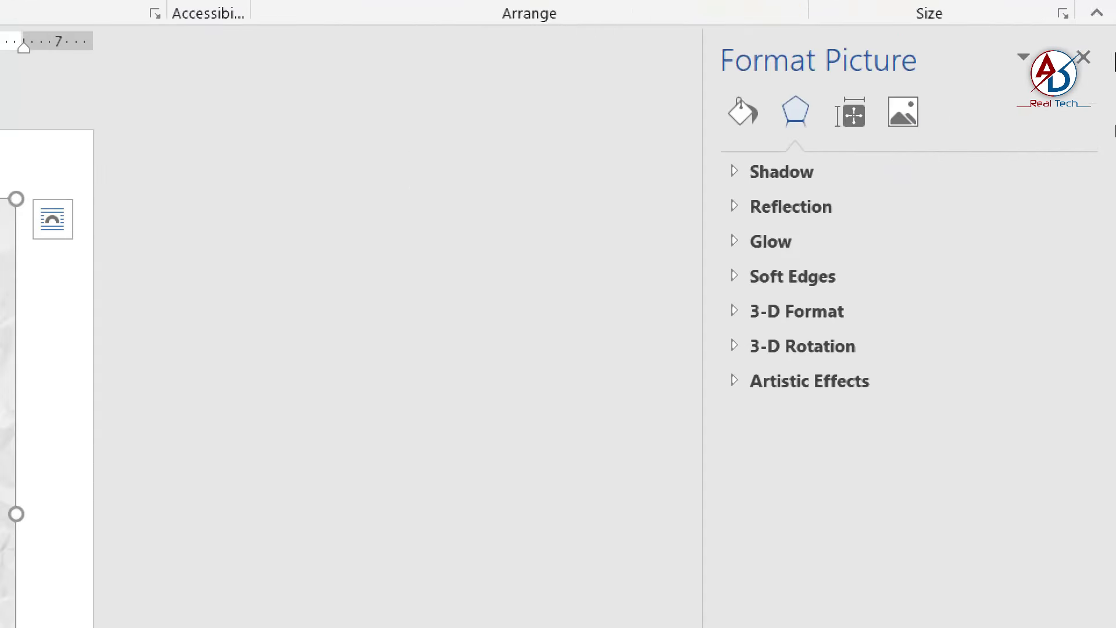
pyautogui.click(909, 121)
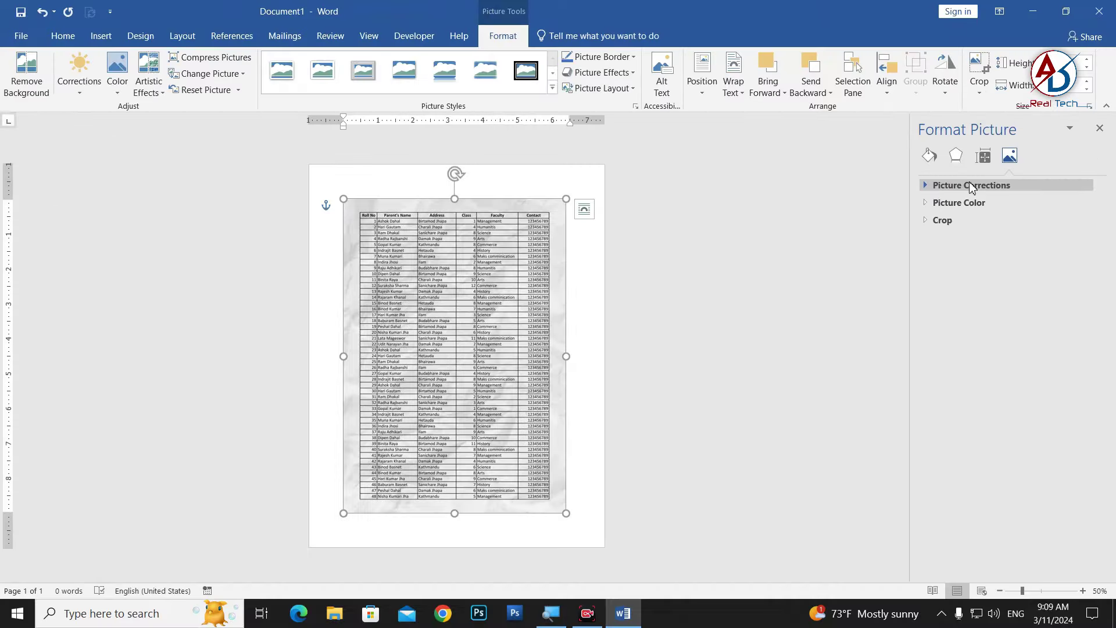
pyautogui.click(973, 186)
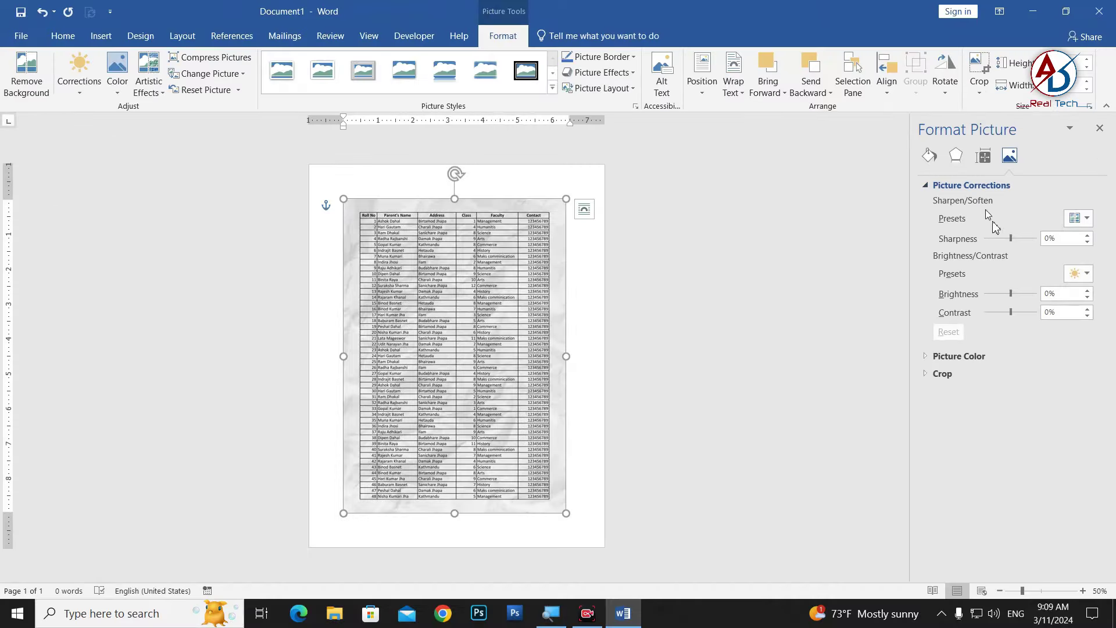
pyautogui.click(1020, 292)
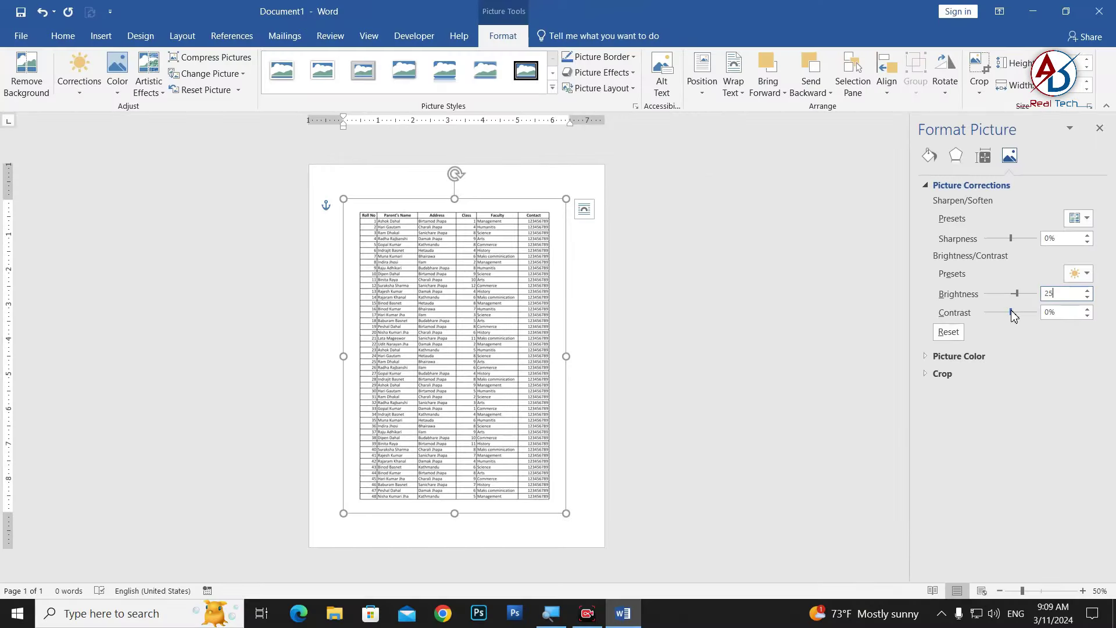
pyautogui.click(1006, 313)
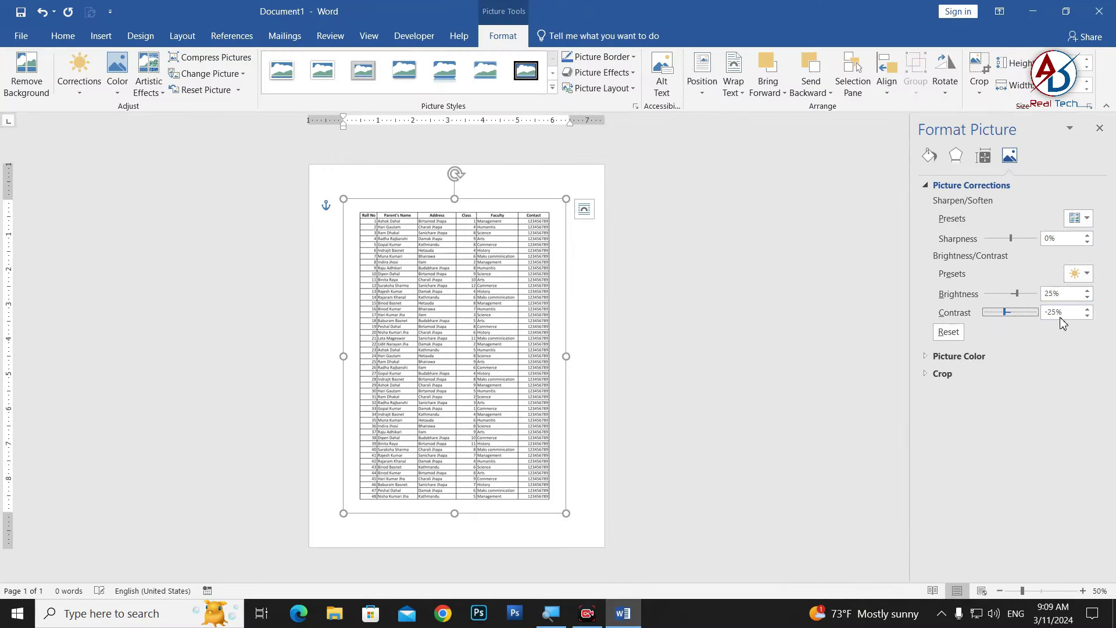
pyautogui.doubleClick(1043, 312)
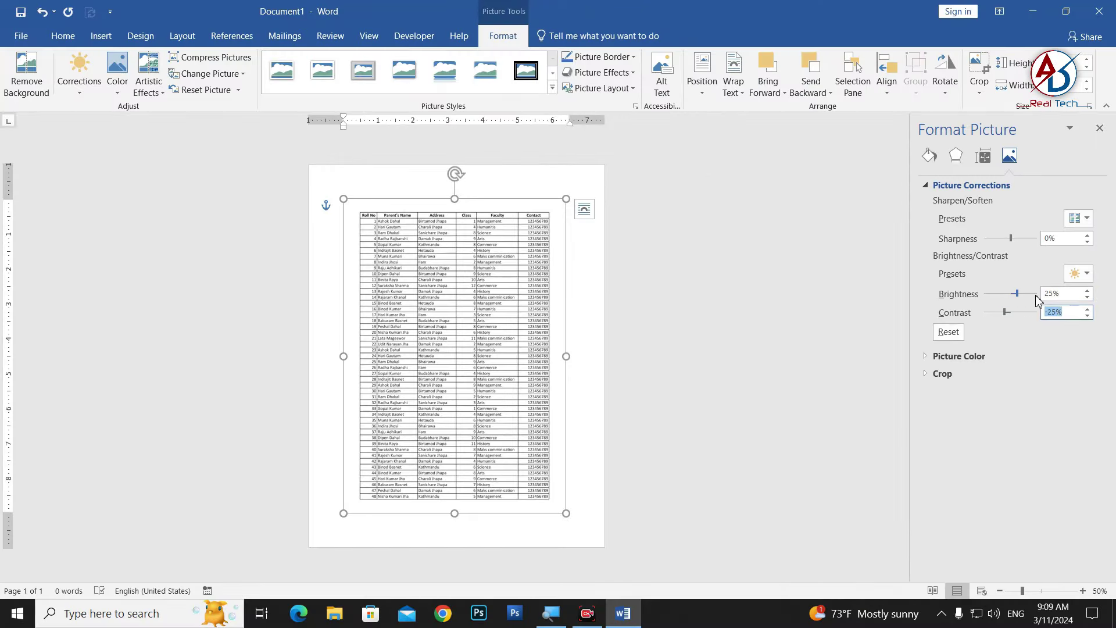
pyautogui.write('-15')
pyautogui.click(678, 398)
# Drag the picture's bottom-right corner to enlarge it, then close the Format Picture pane.
pyautogui.click(472, 351)
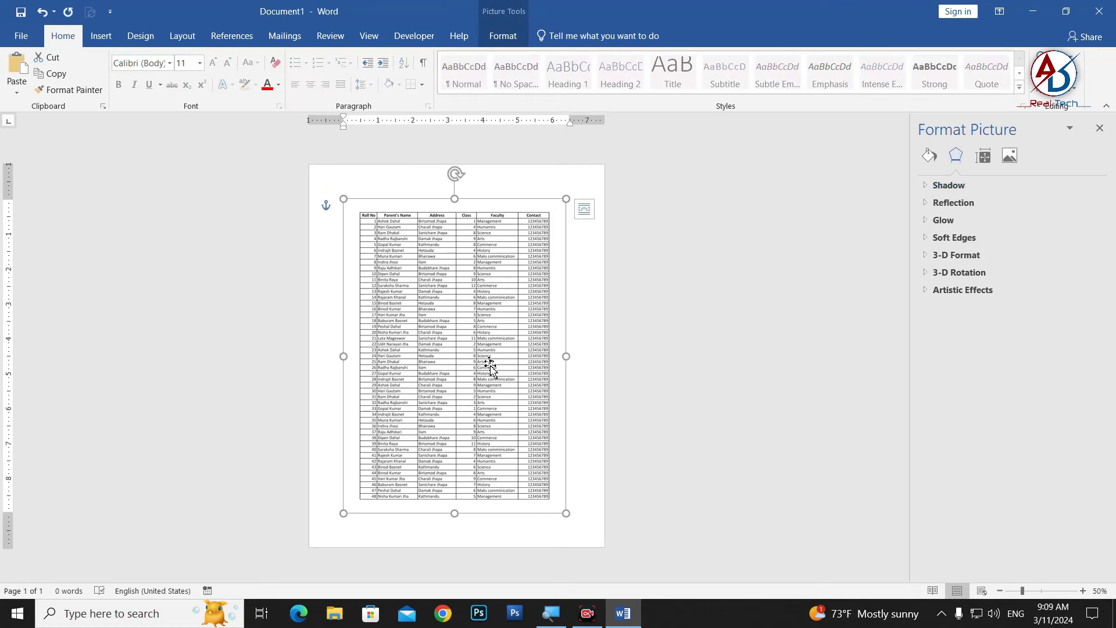
pyautogui.scroll(6, 485, 361)
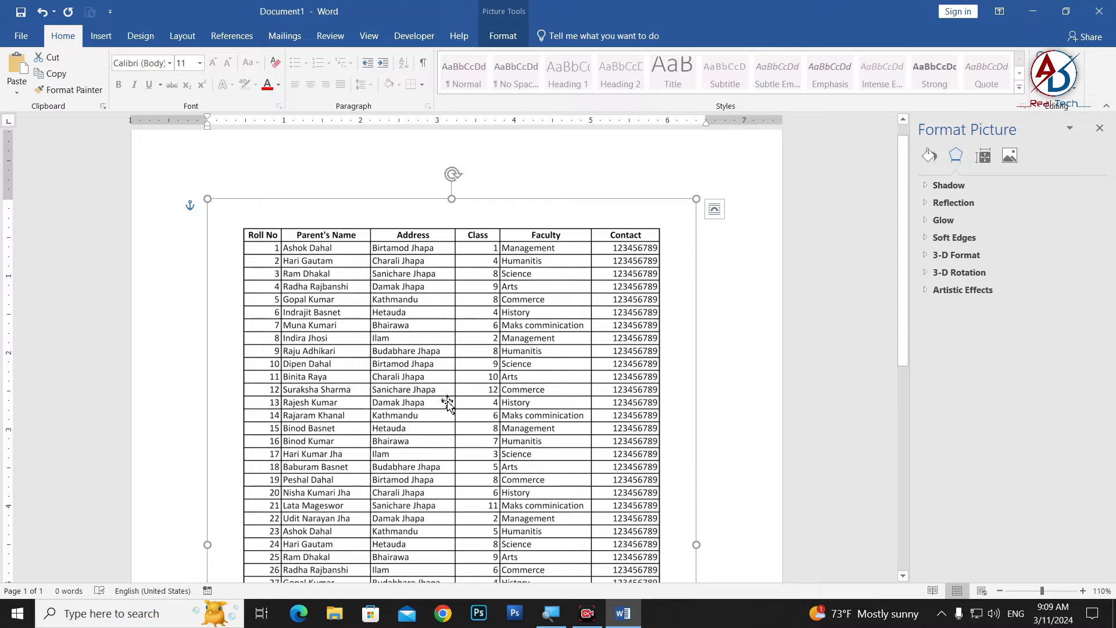
pyautogui.scroll(-3, 448, 402)
pyautogui.scroll(-2, 448, 402)
pyautogui.scroll(-4, 448, 400)
pyautogui.keyDown('ctrl'); pyautogui.scroll(-6, 449, 407); pyautogui.keyUp('ctrl')
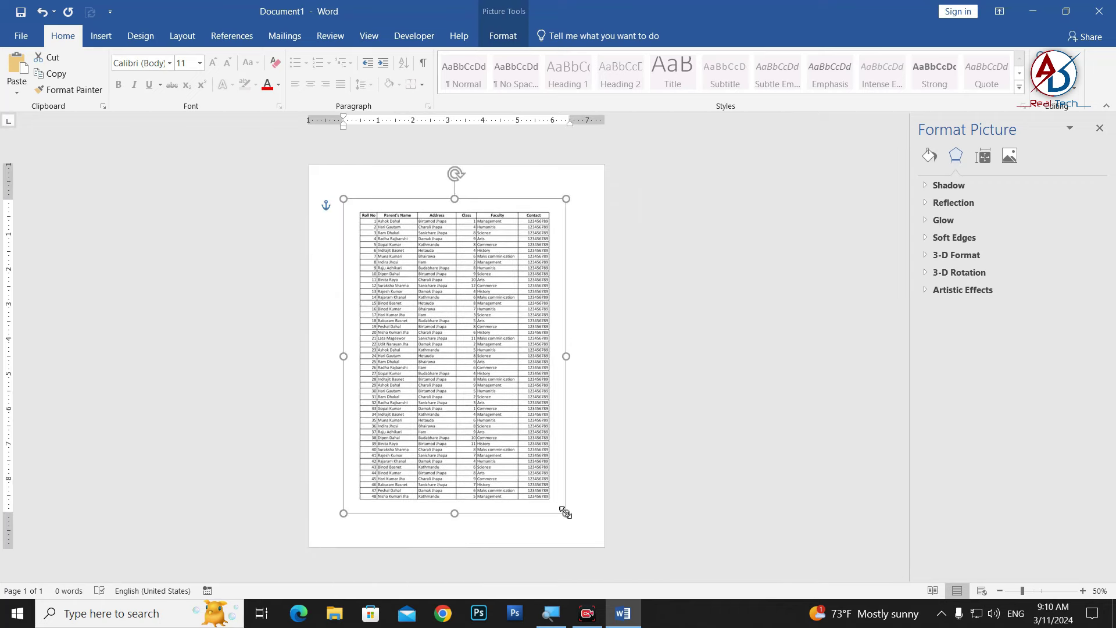
pyautogui.moveTo(572, 516); pyautogui.dragTo(574, 521)
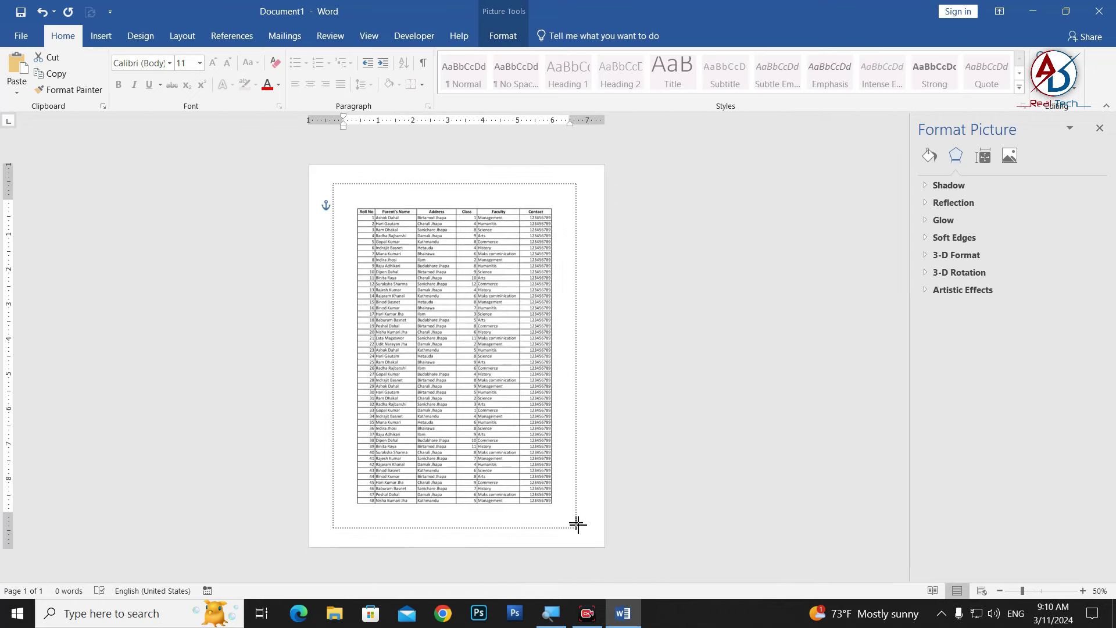
pyautogui.moveTo(607, 508); pyautogui.dragTo(576, 526)
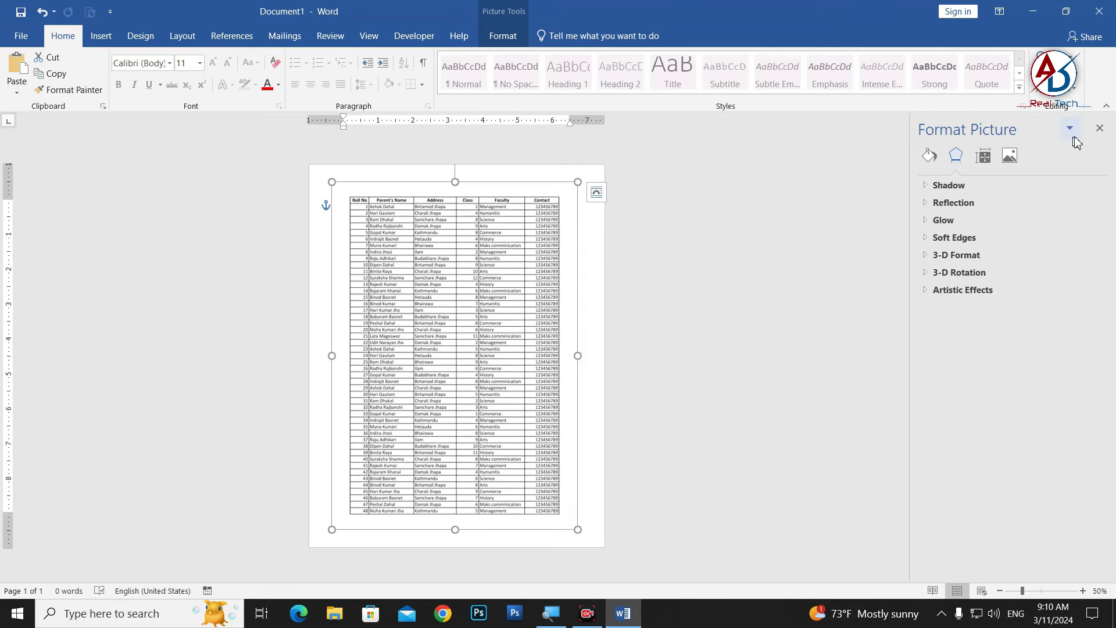
pyautogui.click(1100, 128)
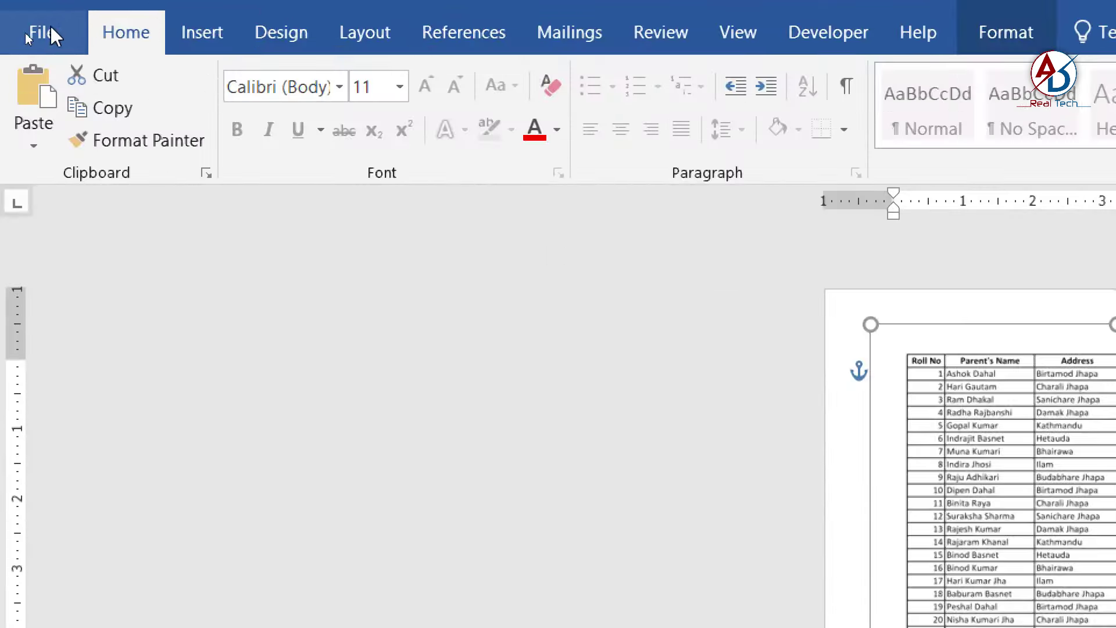
# Save the document to the Desktop as a PDF named 'Name List'.
pyautogui.click(22, 39)
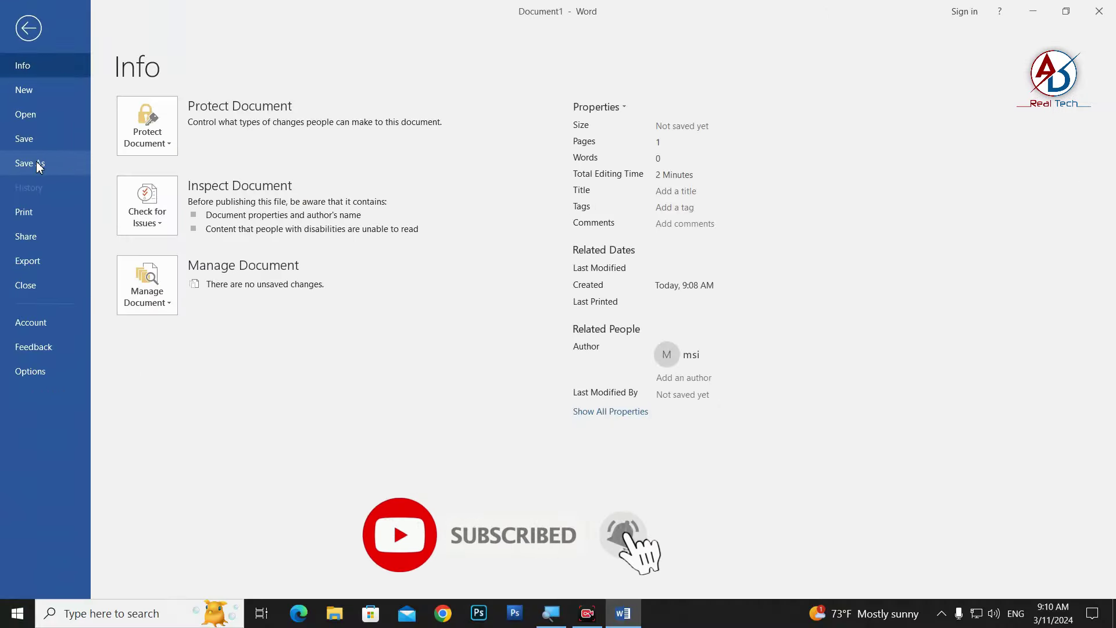
pyautogui.click(76, 288)
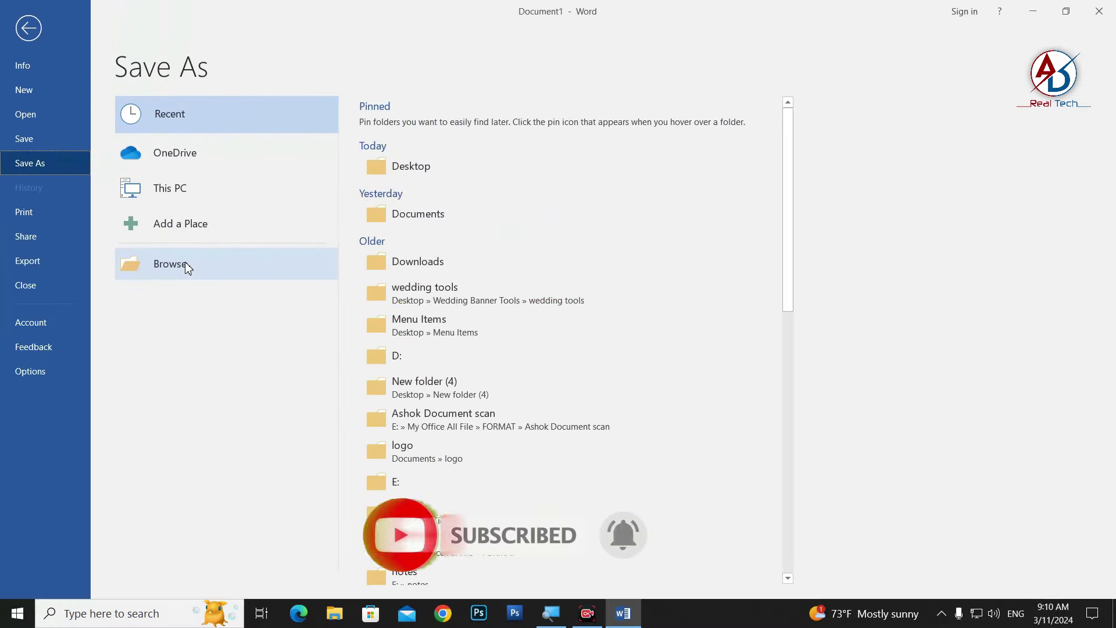
pyautogui.click(186, 263)
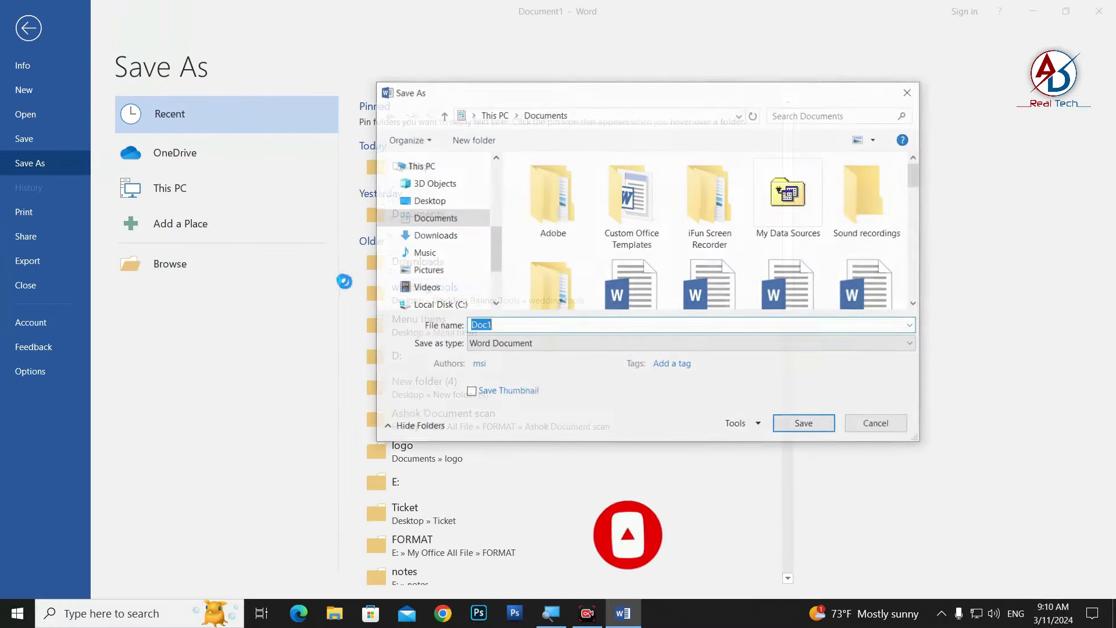
pyautogui.click(418, 201)
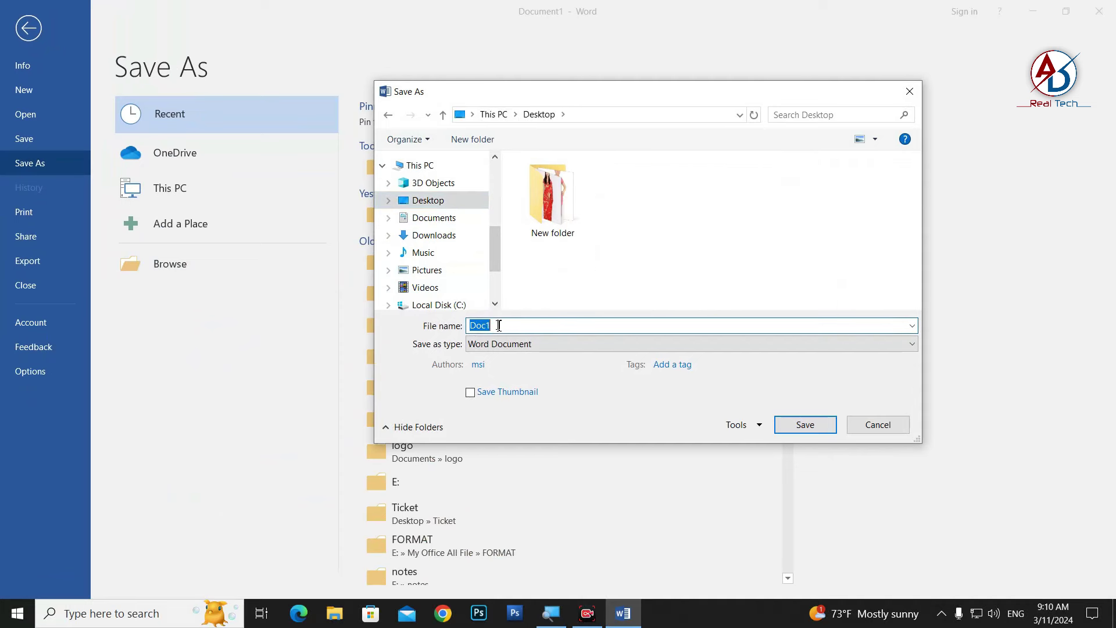
pyautogui.write('Name List')
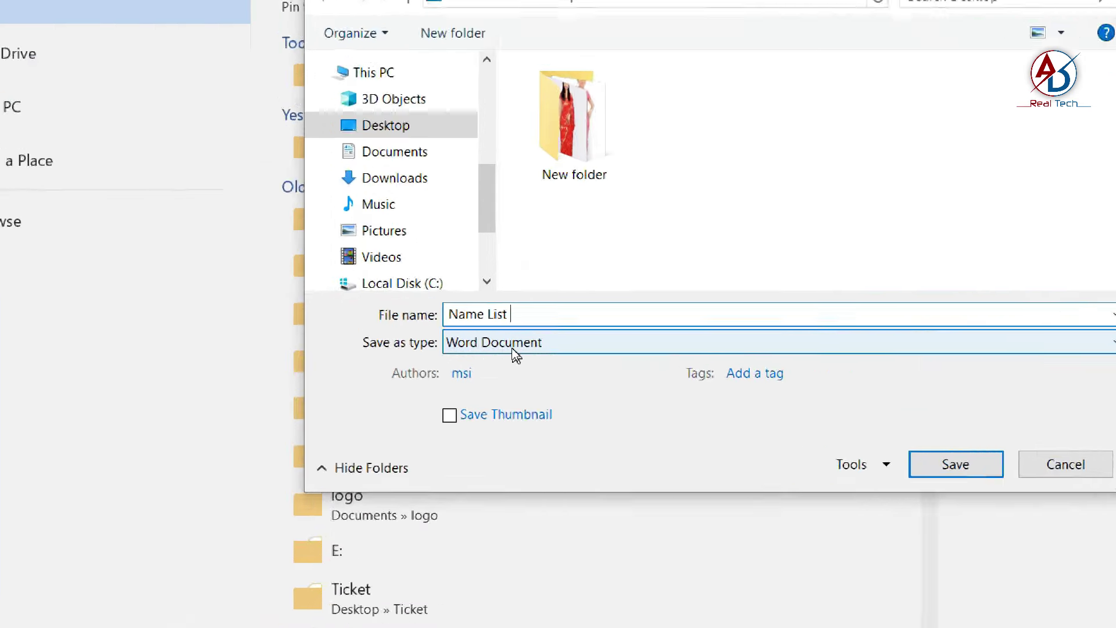
pyautogui.click(512, 346)
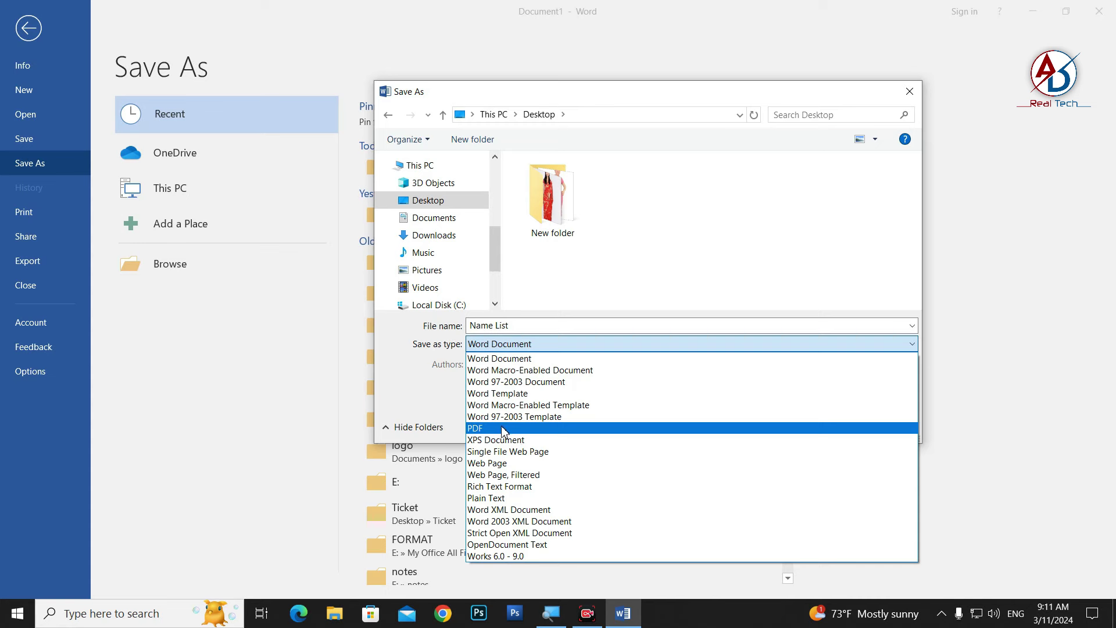
pyautogui.click(503, 430)
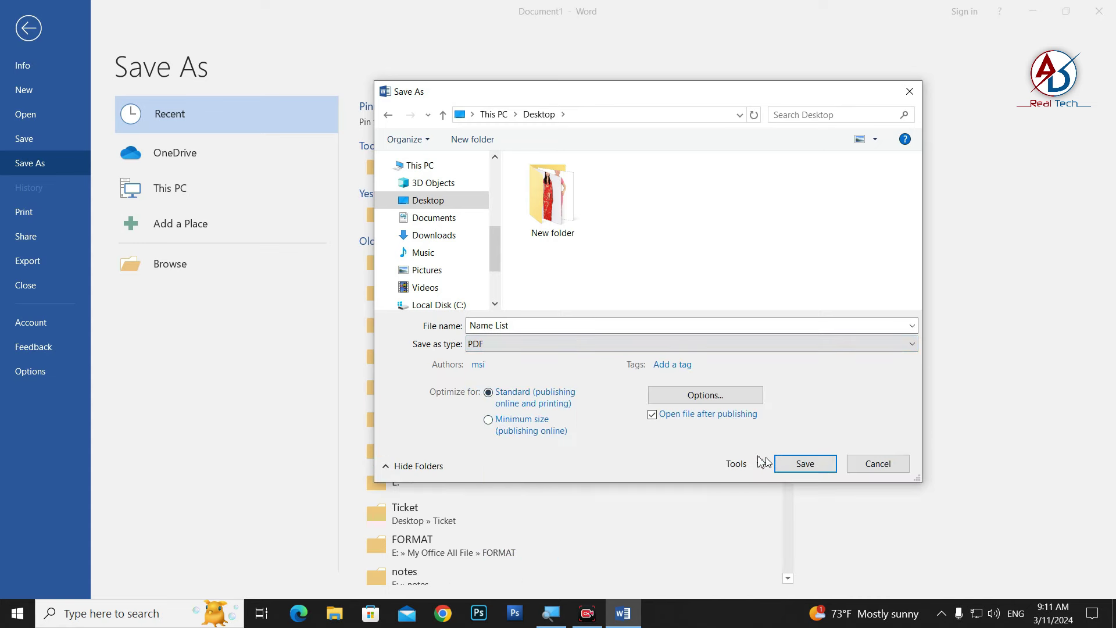
pyautogui.click(805, 464)
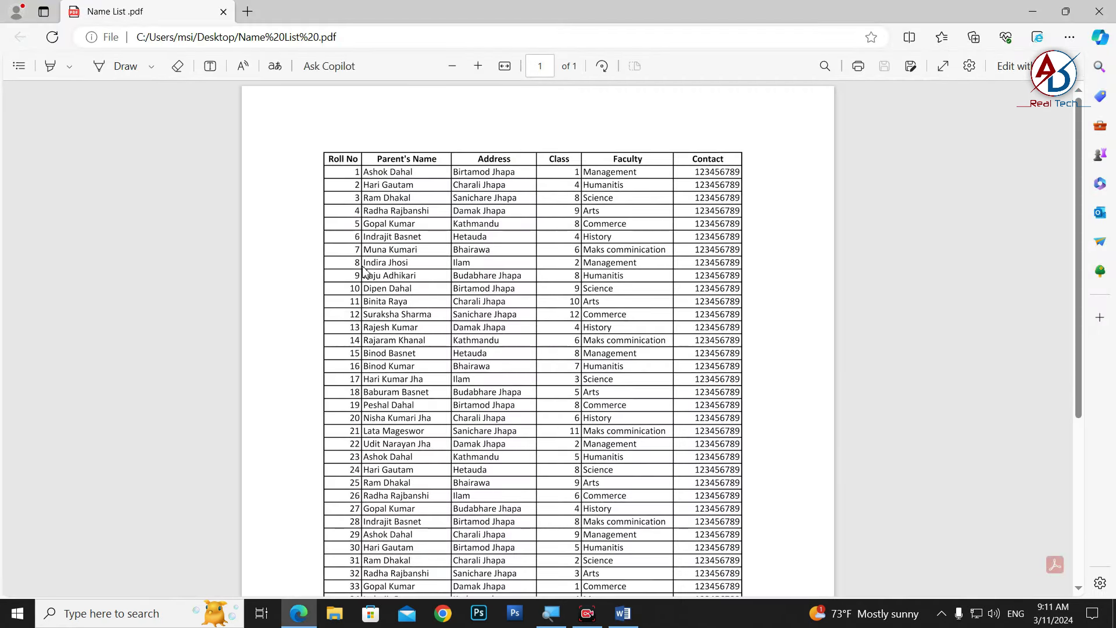
# Scroll through the Name List PDF in Edge, then close the browser.
pyautogui.scroll(-5, 663, 440)
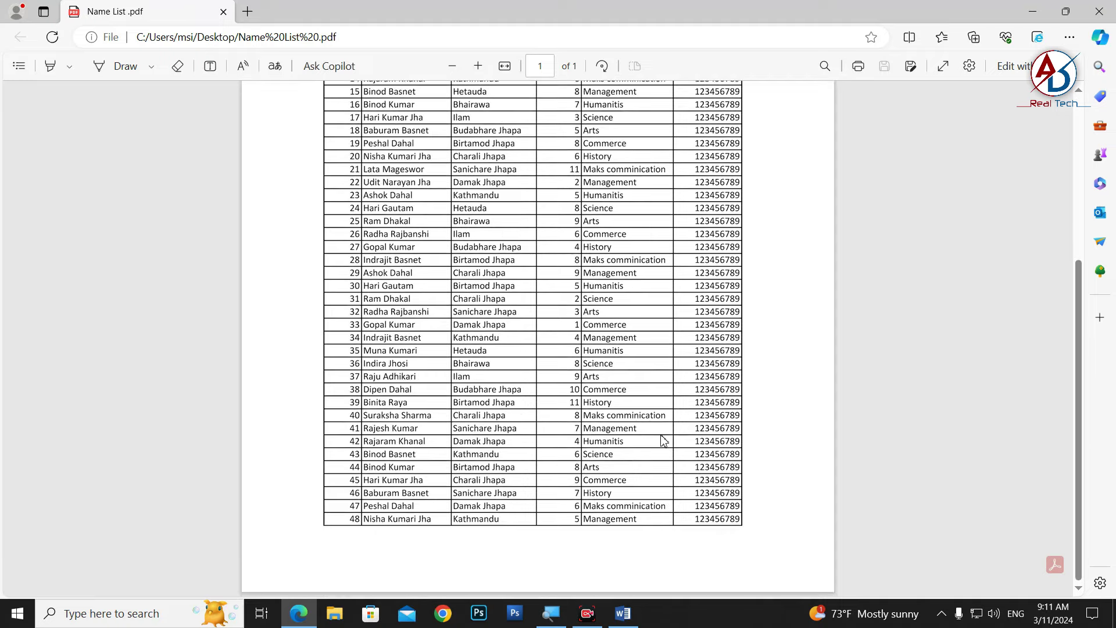
pyautogui.scroll(5, 664, 440)
pyautogui.click(1101, 13)
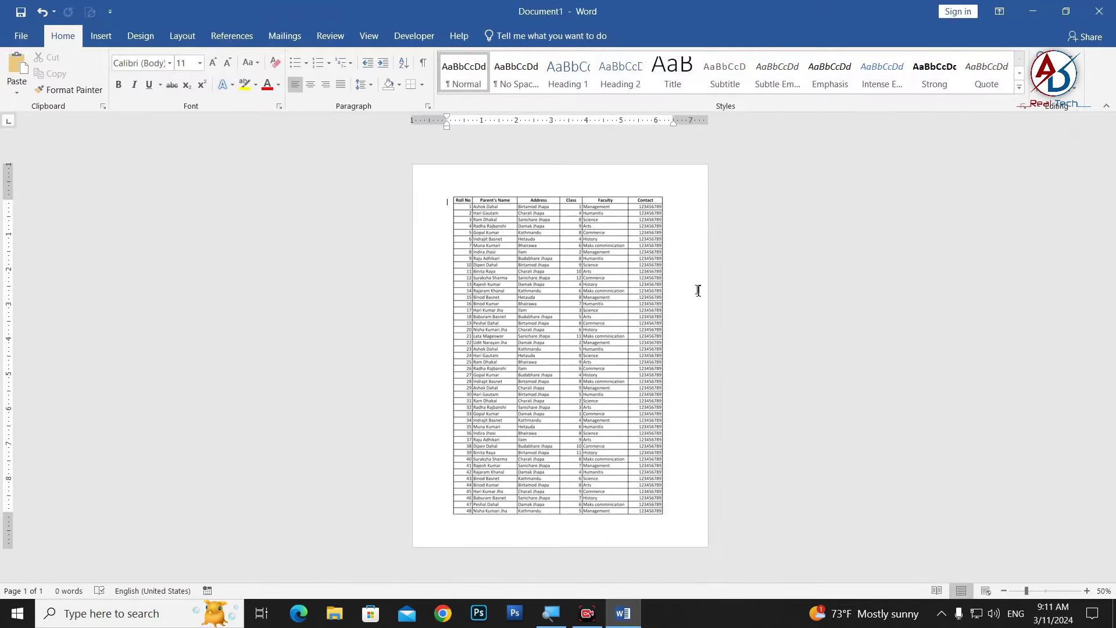
# Close Word without saving, briefly reopen Name List.jpg, then select the Name List PDF.
pyautogui.click(1100, 11)
pyautogui.click(567, 336)
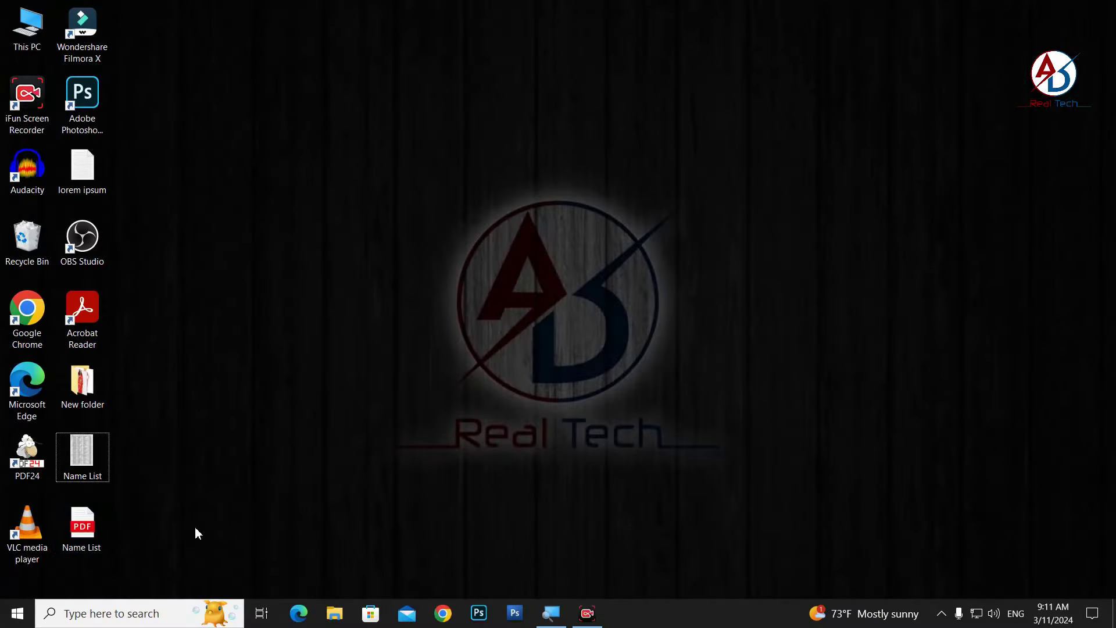
pyautogui.doubleClick(81, 469)
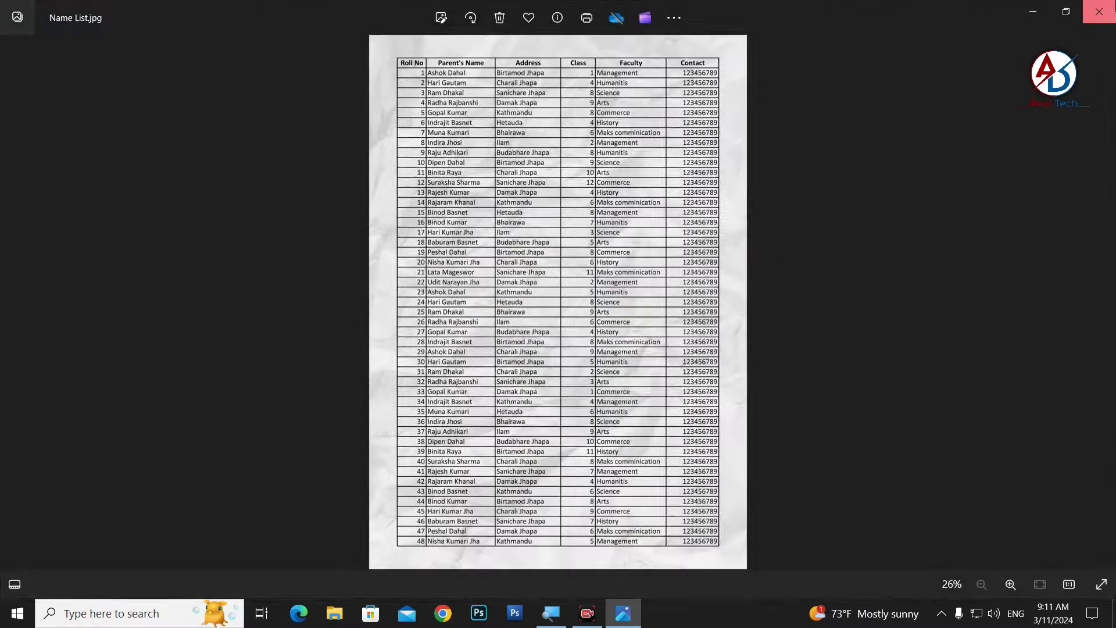
pyautogui.click(1094, 14)
pyautogui.click(86, 538)
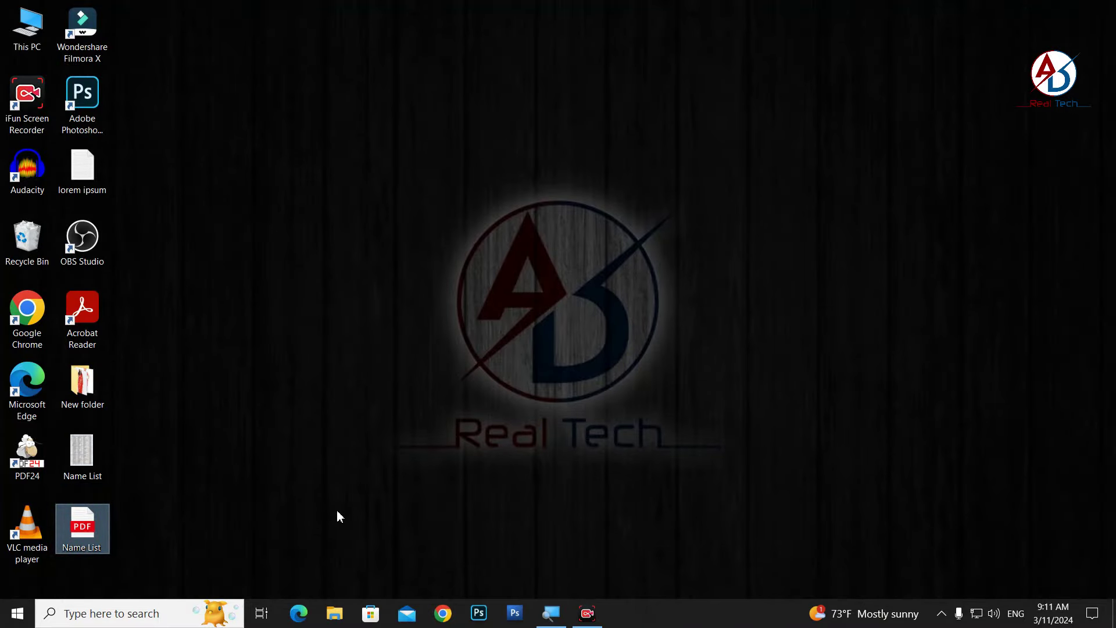
# Relaunch Word by searching 'word' from Start and create a blank Document1.
pyautogui.press('super')
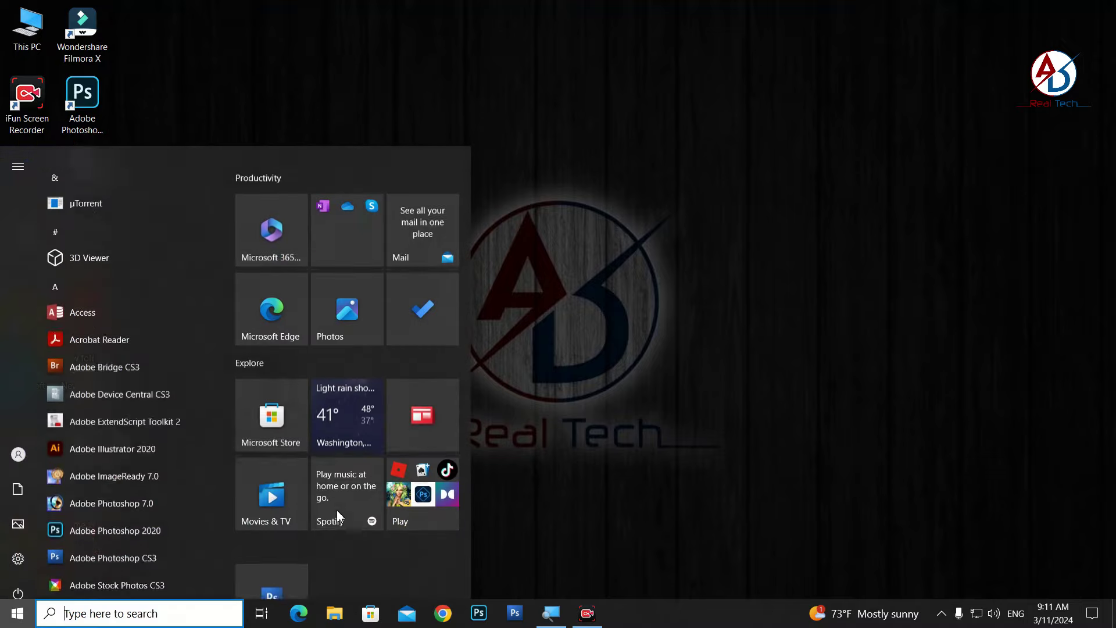
pyautogui.write('word')
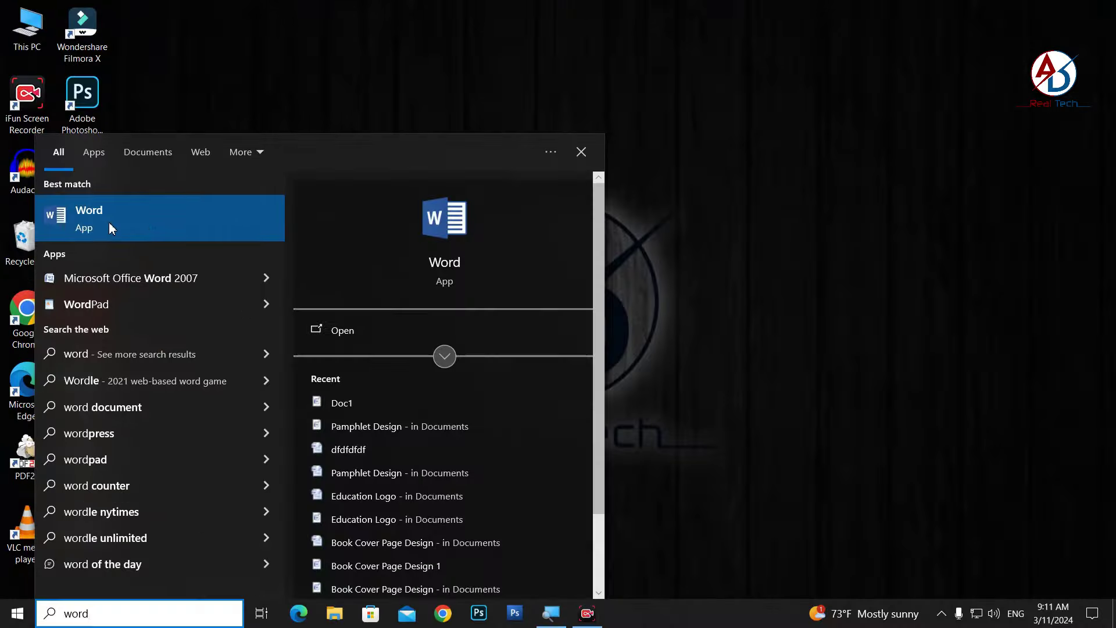
pyautogui.click(108, 221)
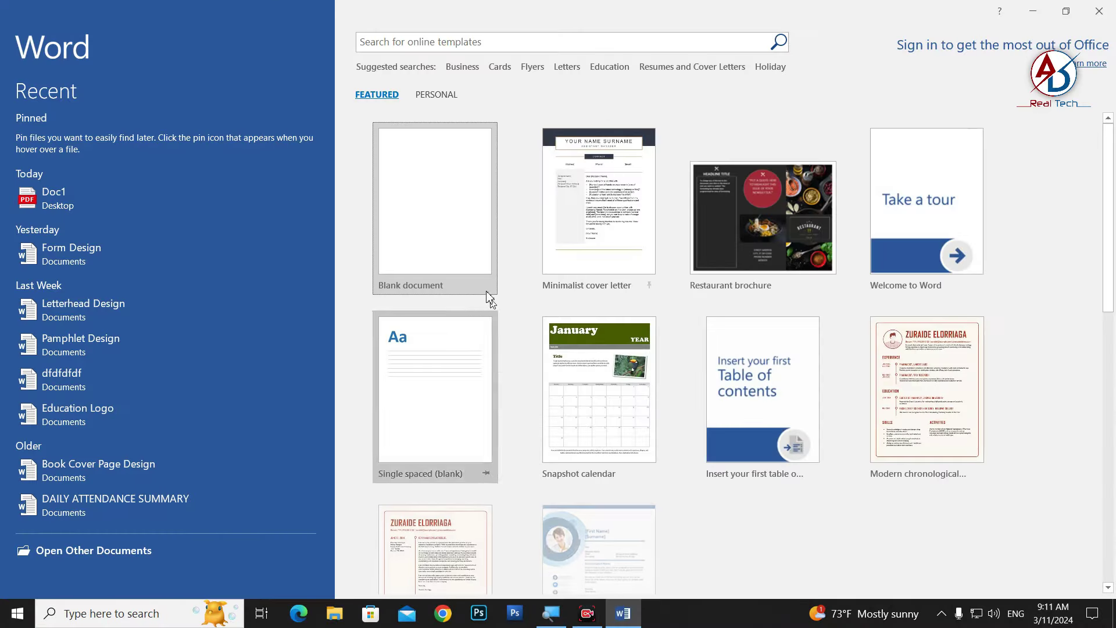
pyautogui.click(446, 242)
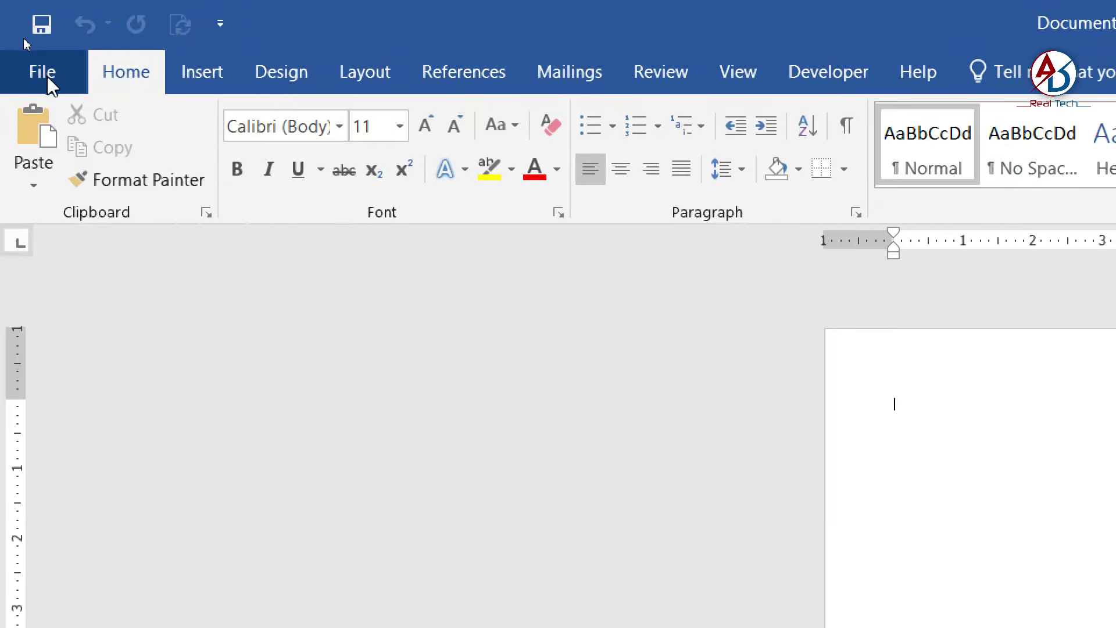
# Open the Name List PDF from the Desktop folder in Word.
pyautogui.click(22, 37)
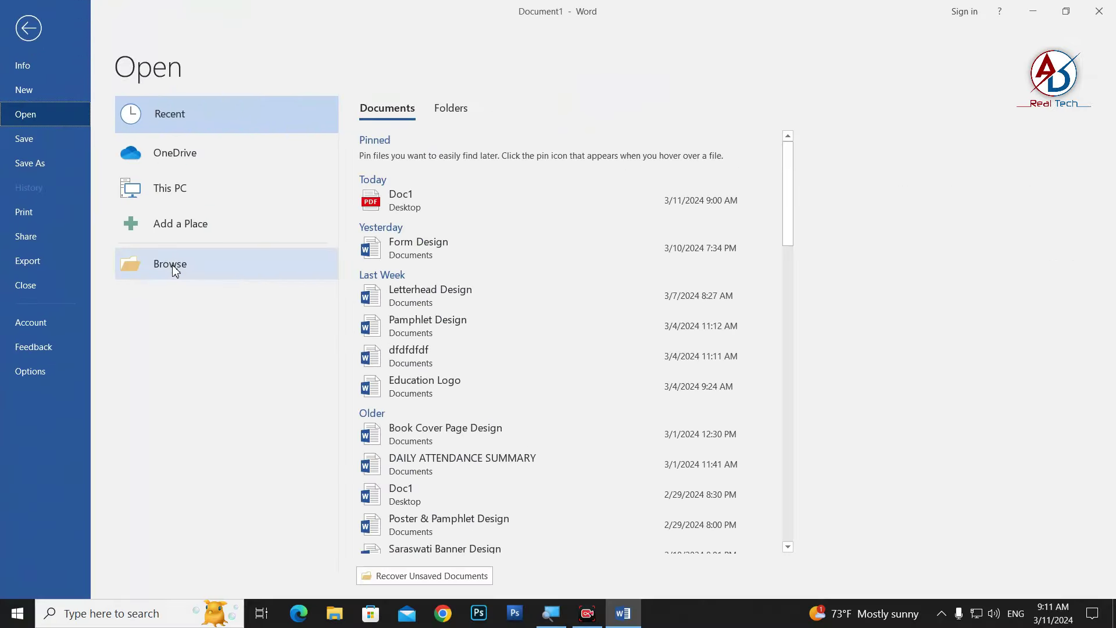
pyautogui.click(174, 266)
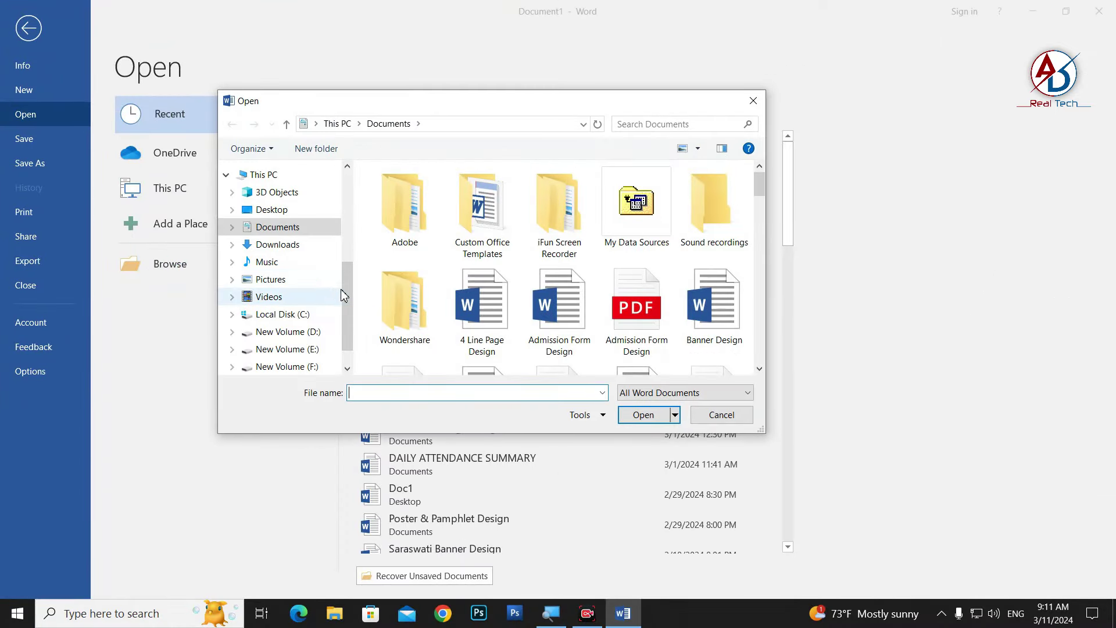
pyautogui.click(275, 215)
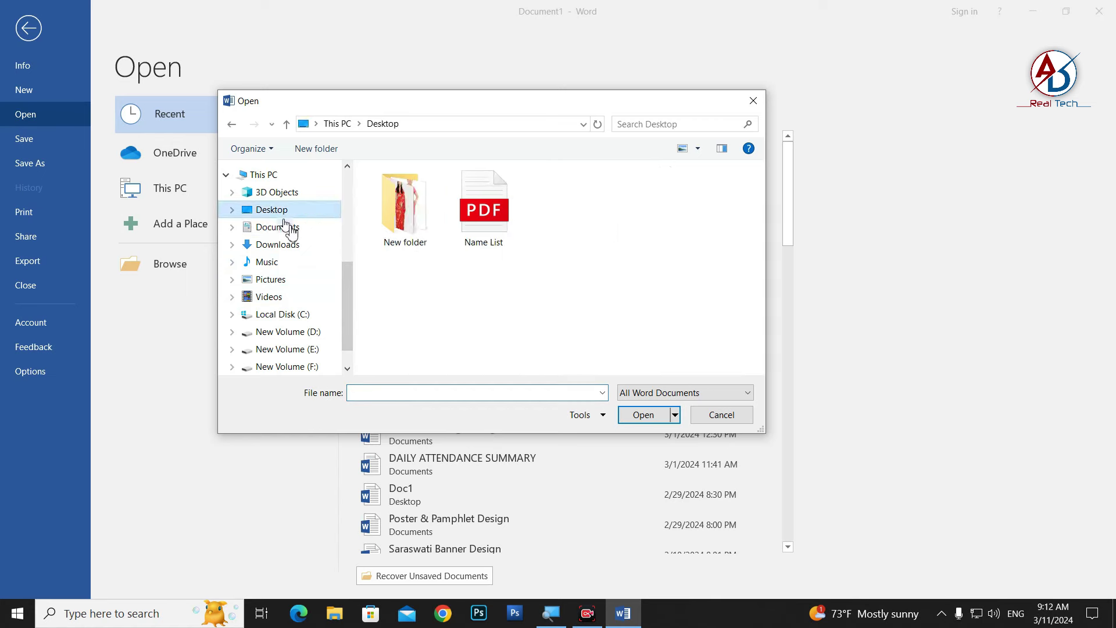
pyautogui.click(490, 238)
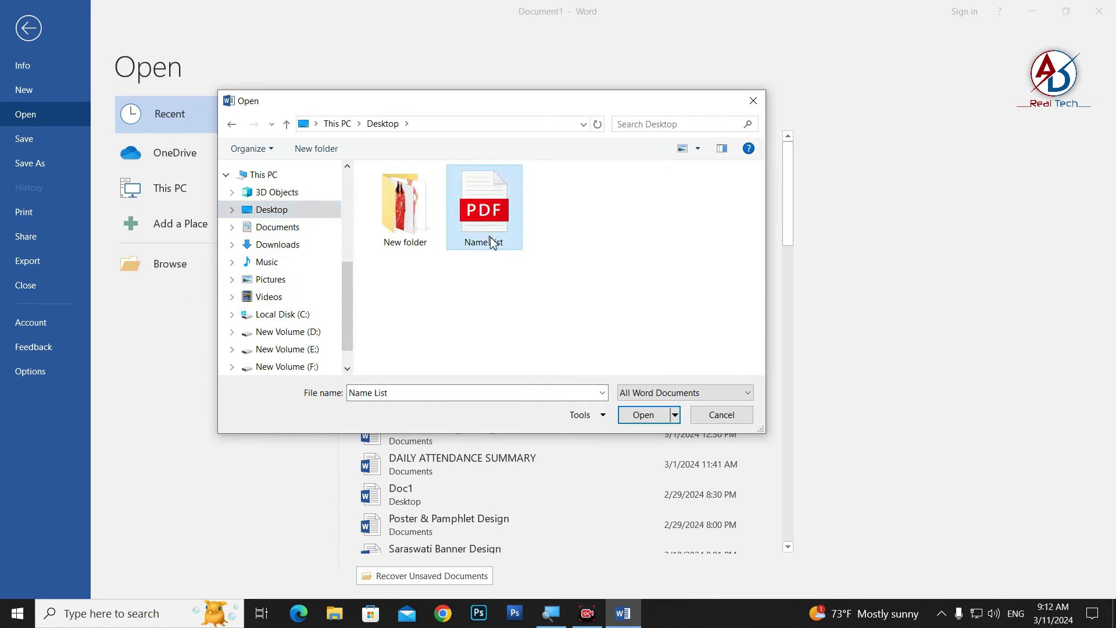
pyautogui.click(644, 416)
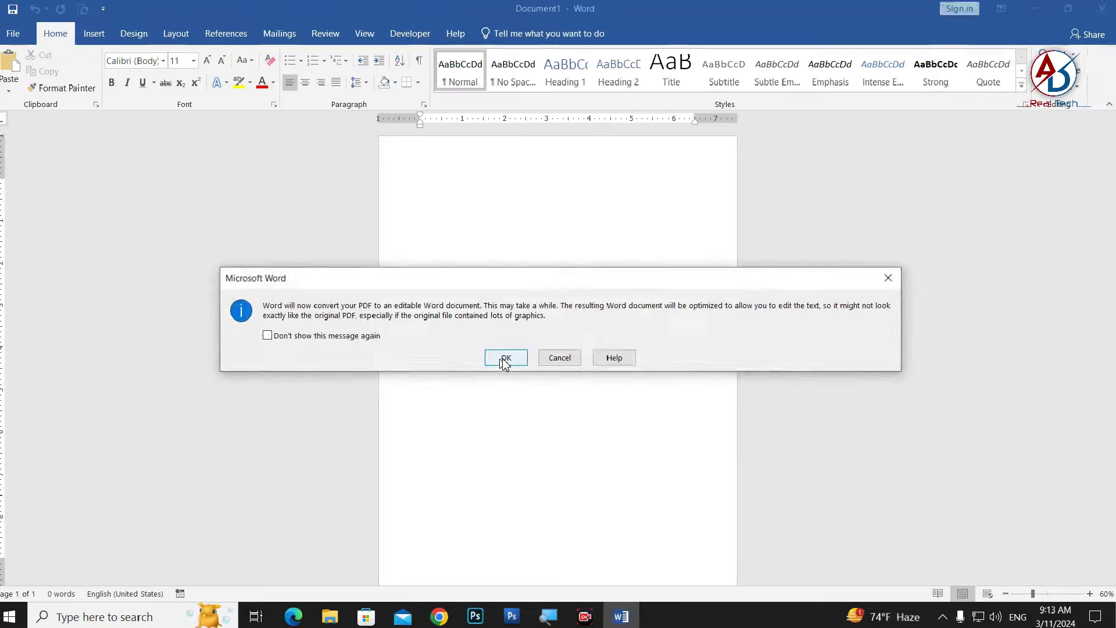
# Confirm the conversion so Name List becomes an editable two-page Word document.
pyautogui.click(509, 359)
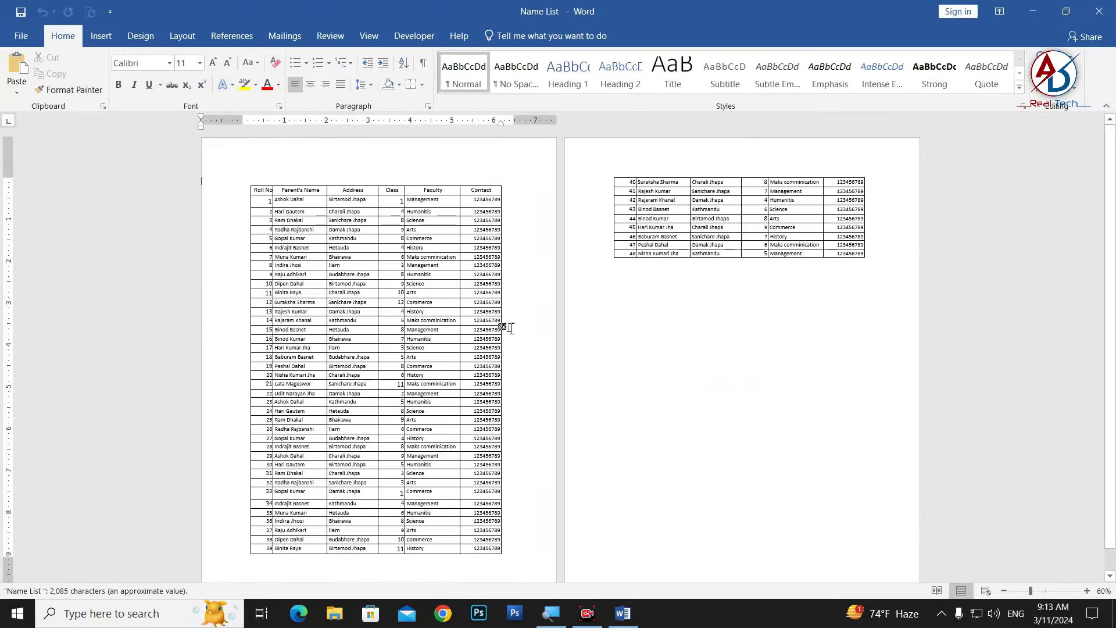
pyautogui.keyDown('ctrl'); pyautogui.scroll(2, 357, 268); pyautogui.keyUp('ctrl')
pyautogui.keyDown('ctrl'); pyautogui.scroll(2, 357, 269); pyautogui.keyUp('ctrl')
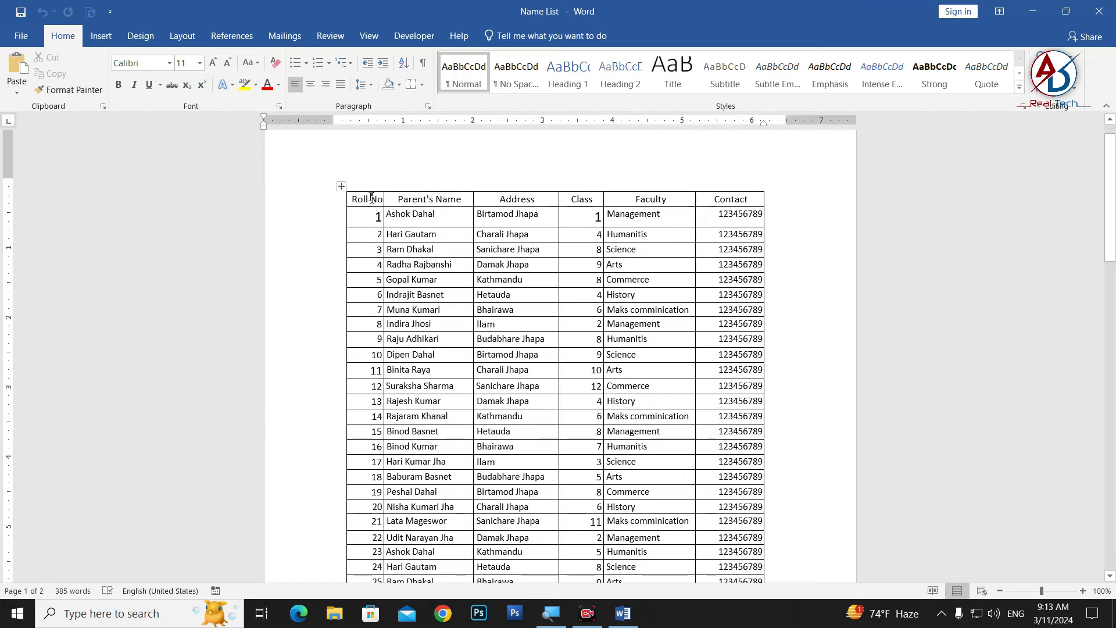
# Set the entire name-list table to font size 11.
pyautogui.moveTo(365, 217)
pyautogui.mouseDown()
pyautogui.moveTo(553, 366)
pyautogui.moveTo(574, 459)
pyautogui.moveTo(607, 463)
pyautogui.mouseUp()
pyautogui.click(722, 386)
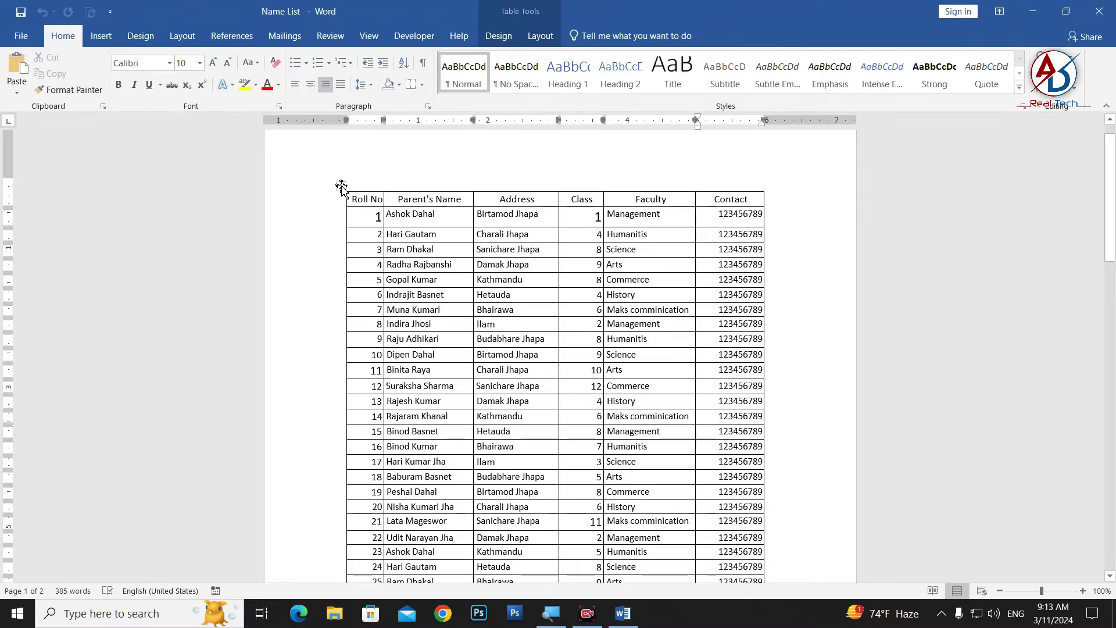
pyautogui.click(342, 186)
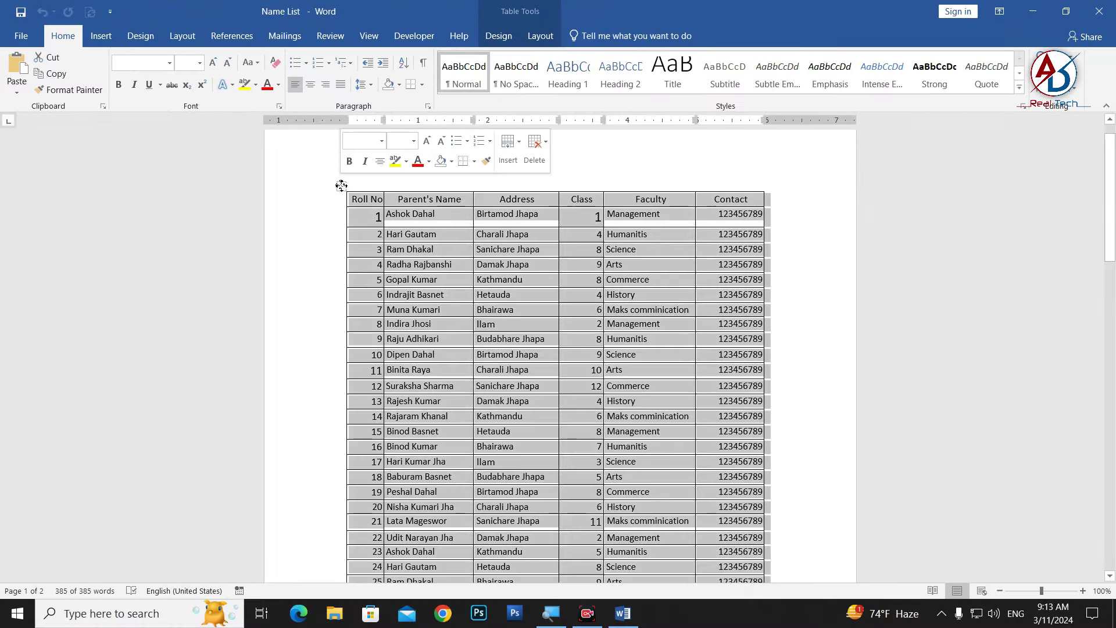
pyautogui.click(200, 63)
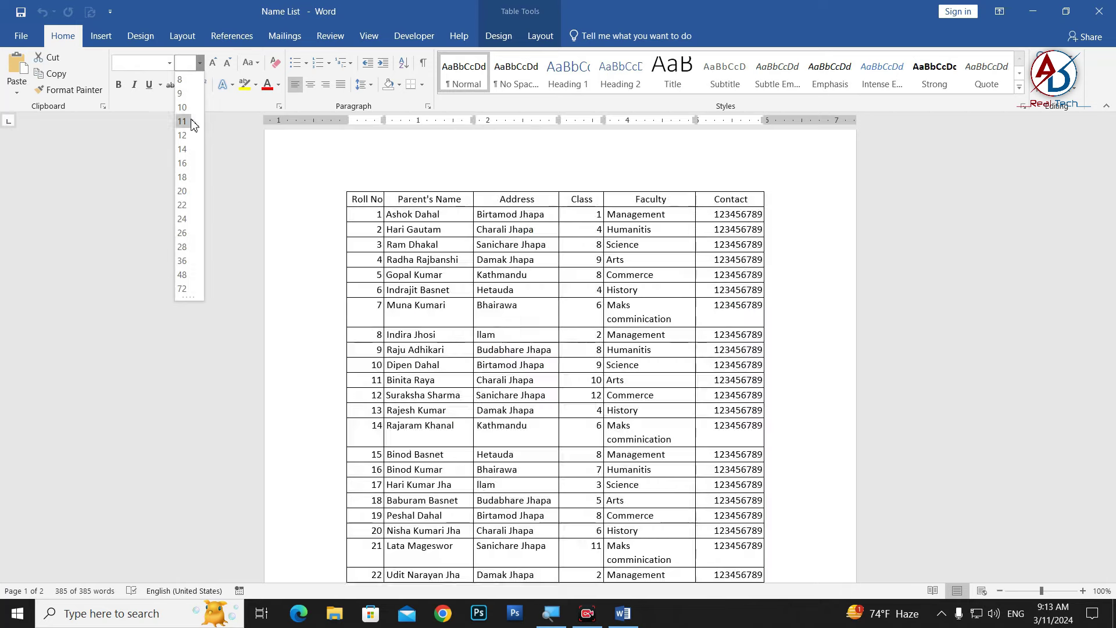
pyautogui.click(194, 124)
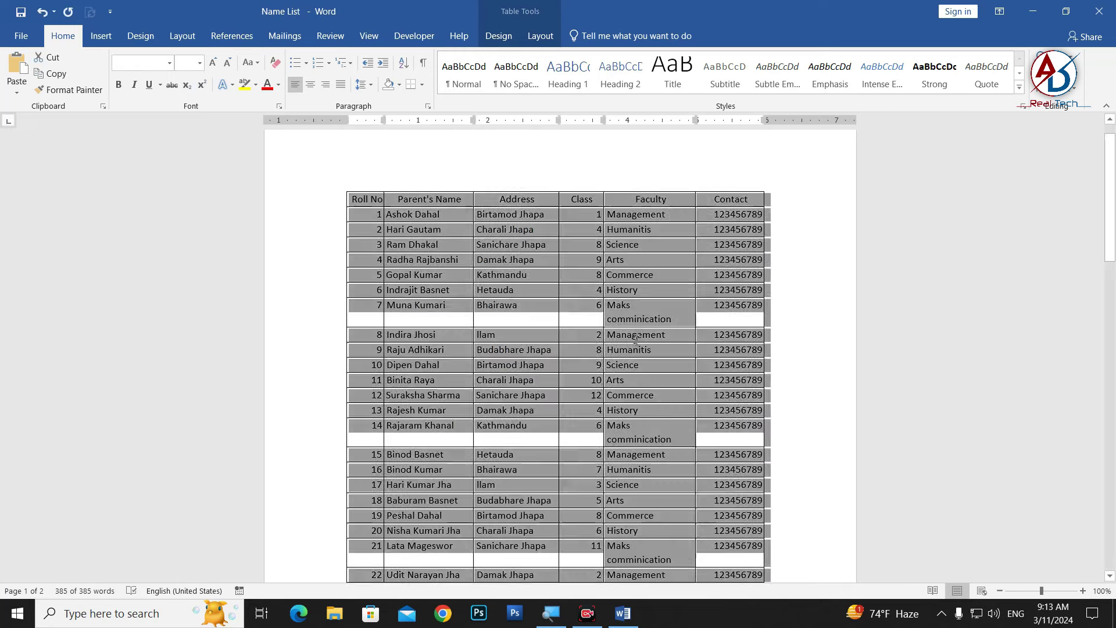
pyautogui.click(608, 343)
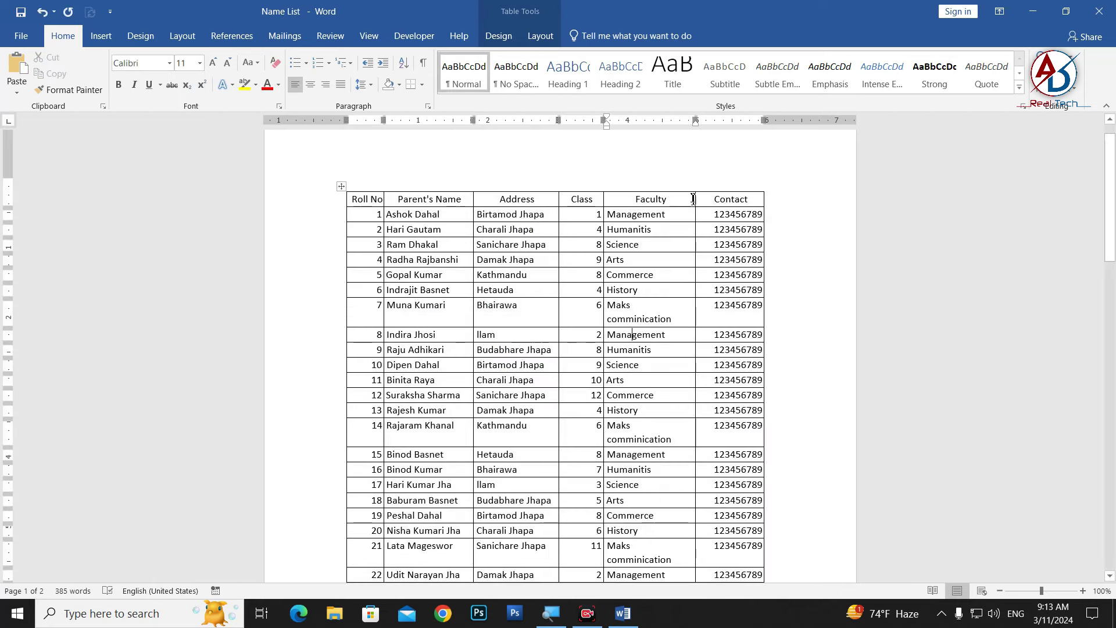
# Select the whole roll-no table spanning both pages.
pyautogui.scroll(-2, 405, 229)
pyautogui.scroll(-5, 628, 286)
pyautogui.scroll(-5, 633, 401)
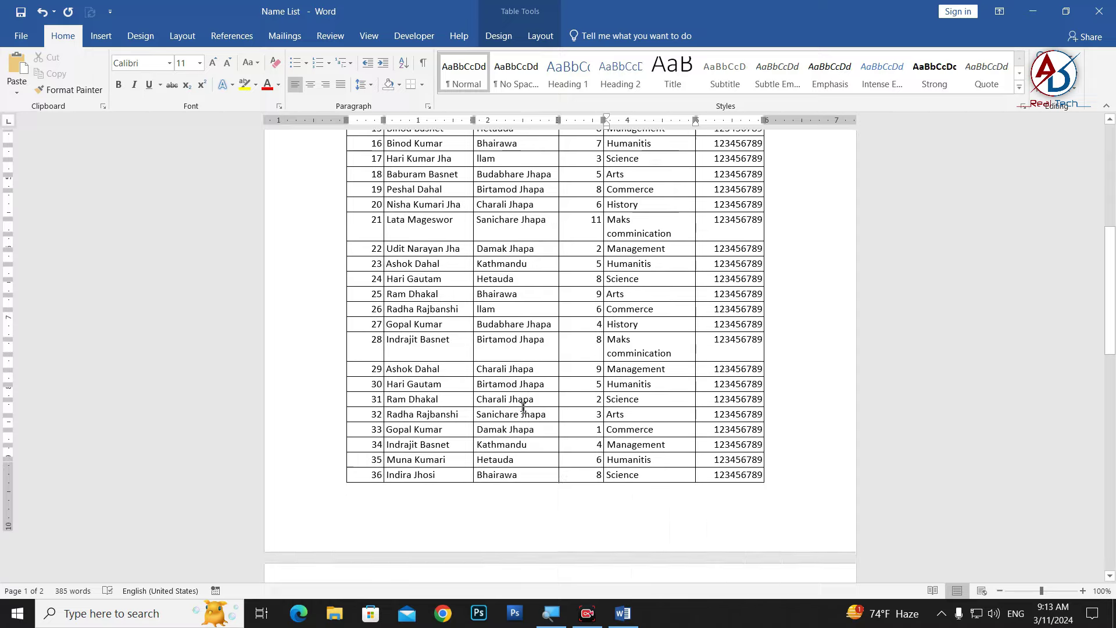
pyautogui.scroll(-3, 520, 412)
pyautogui.keyDown('ctrl'); pyautogui.scroll(-2, 520, 411); pyautogui.keyUp('ctrl')
pyautogui.keyDown('ctrl'); pyautogui.scroll(-3, 529, 395); pyautogui.keyUp('ctrl')
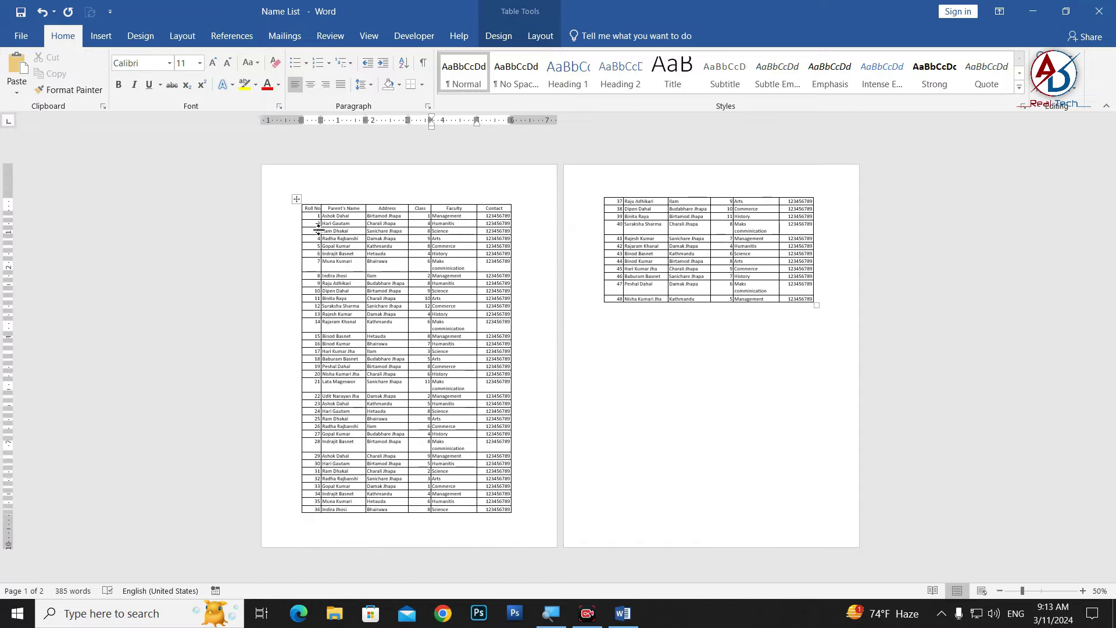
pyautogui.click(294, 201)
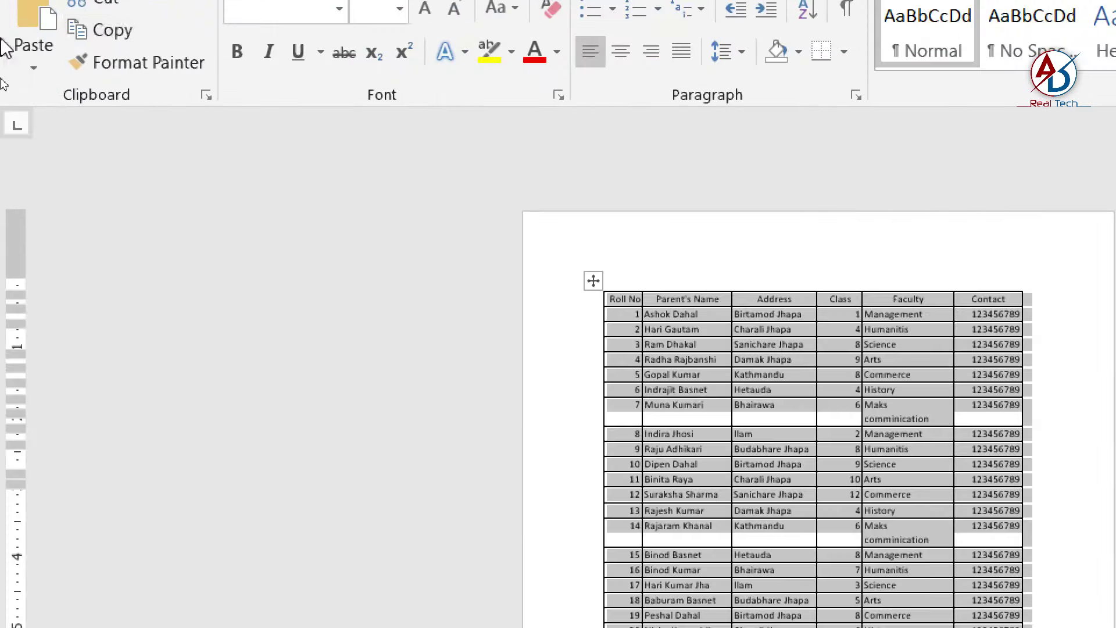
# Copy the whole table, then start Excel with a blank workbook and select A1:H48.
pyautogui.click(62, 76)
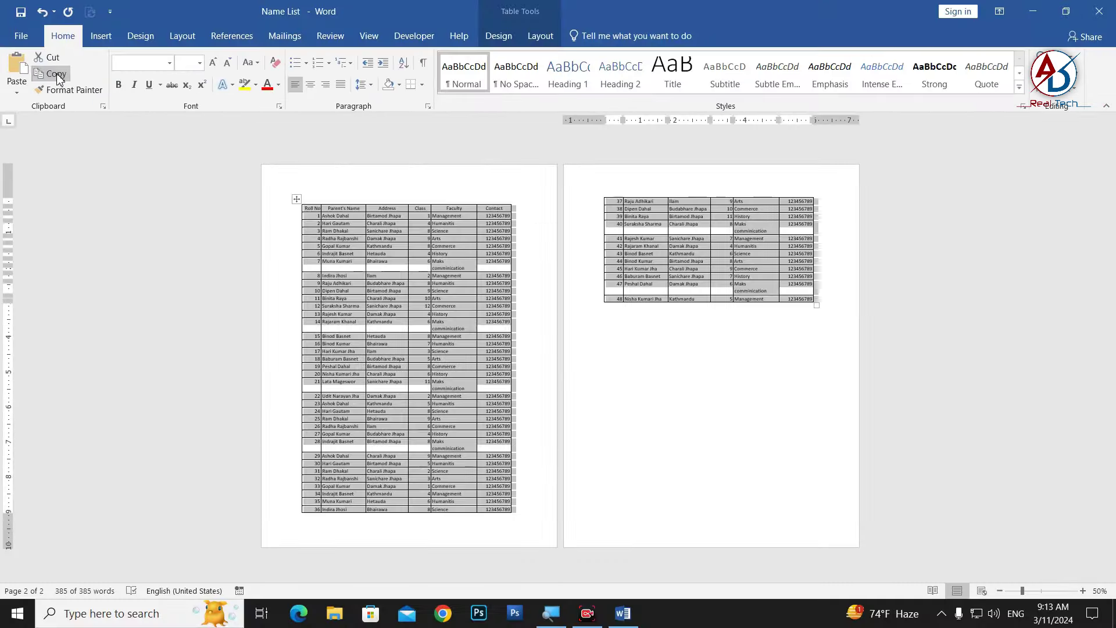
pyautogui.press('super')
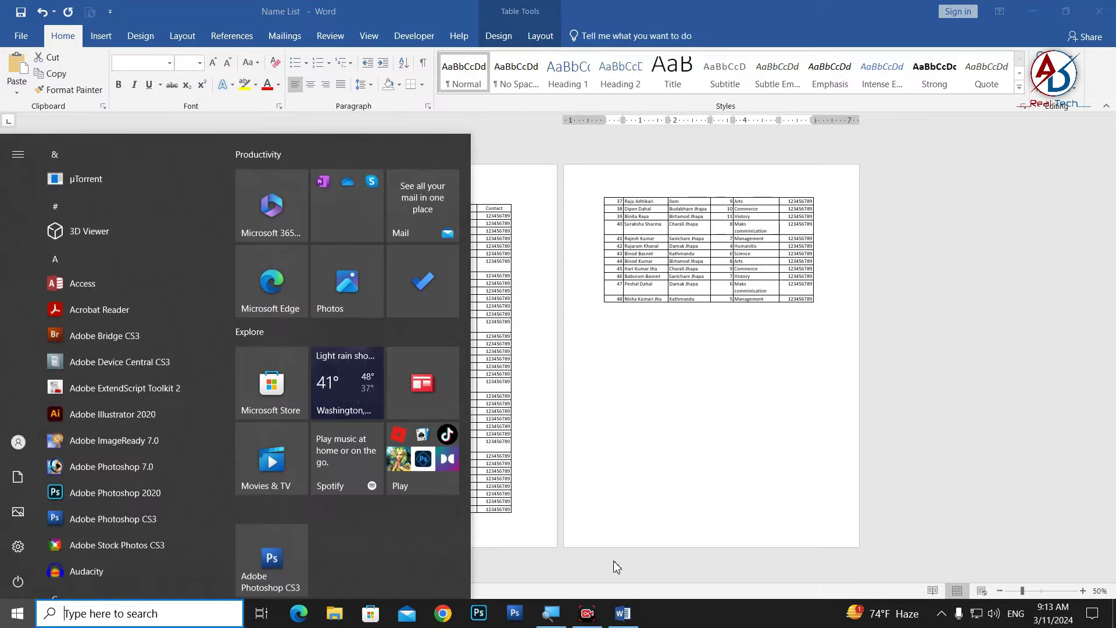
pyautogui.write('exce')
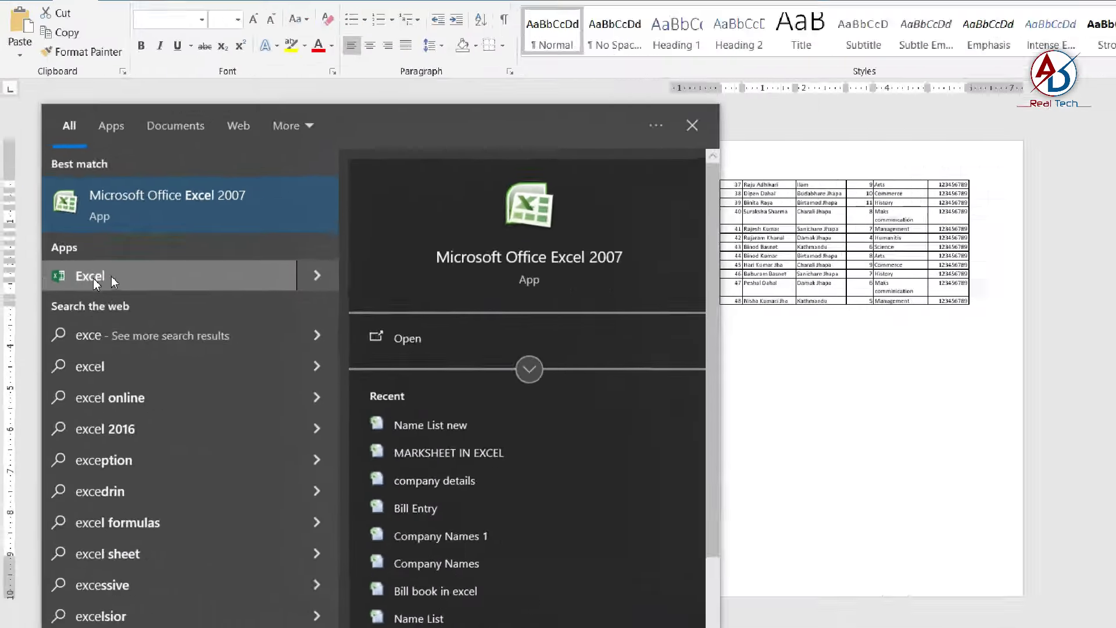
pyautogui.click(134, 280)
pyautogui.click(491, 243)
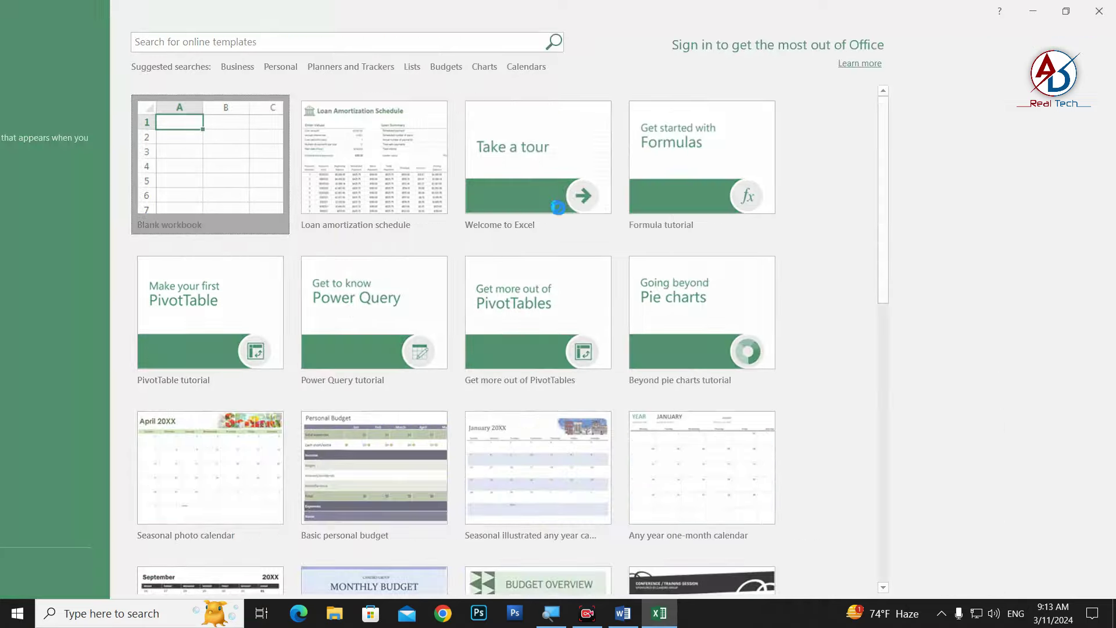
pyautogui.moveTo(32, 164)
pyautogui.mouseDown()
pyautogui.moveTo(291, 570)
pyautogui.moveTo(384, 558)
pyautogui.moveTo(391, 479)
pyautogui.mouseUp()
pyautogui.scroll(7, 352, 389)
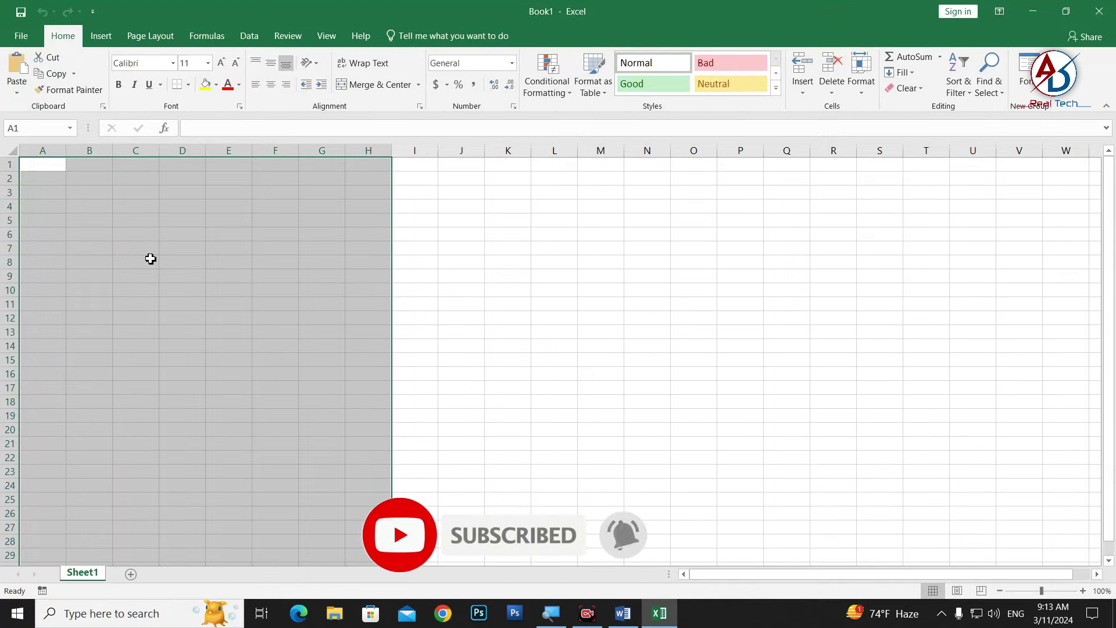
# Paste the table at A1, accept the size warning, and turn Wrap Text off.
pyautogui.hotkey('ctrl', 'v')
pyautogui.click(535, 347)
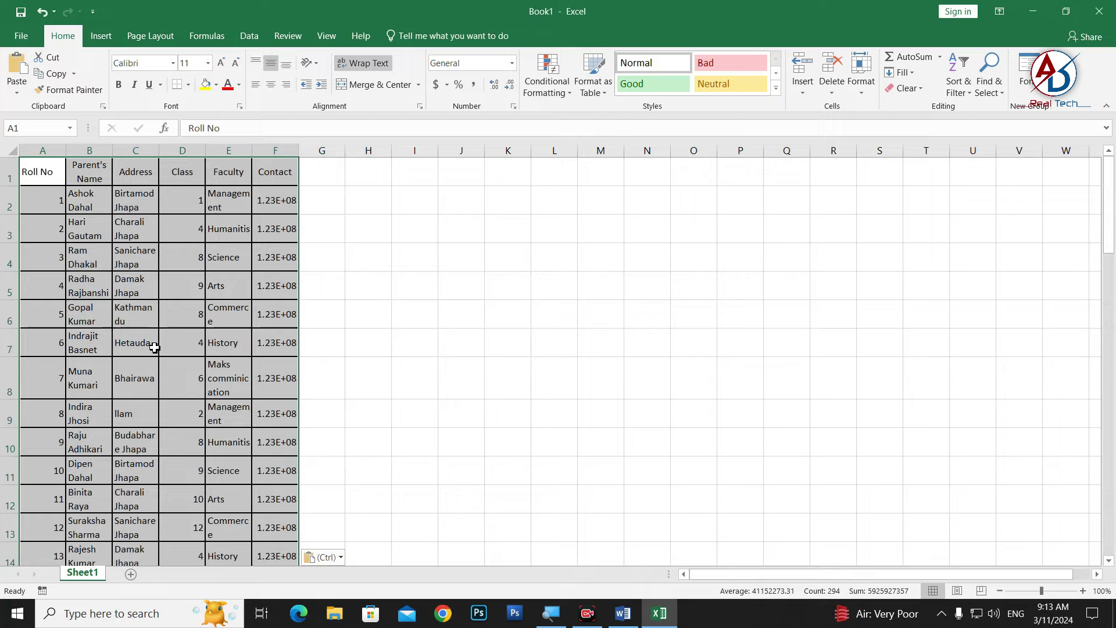
pyautogui.scroll(-8, 182, 439)
pyautogui.scroll(-8, 182, 442)
pyautogui.scroll(4, 122, 340)
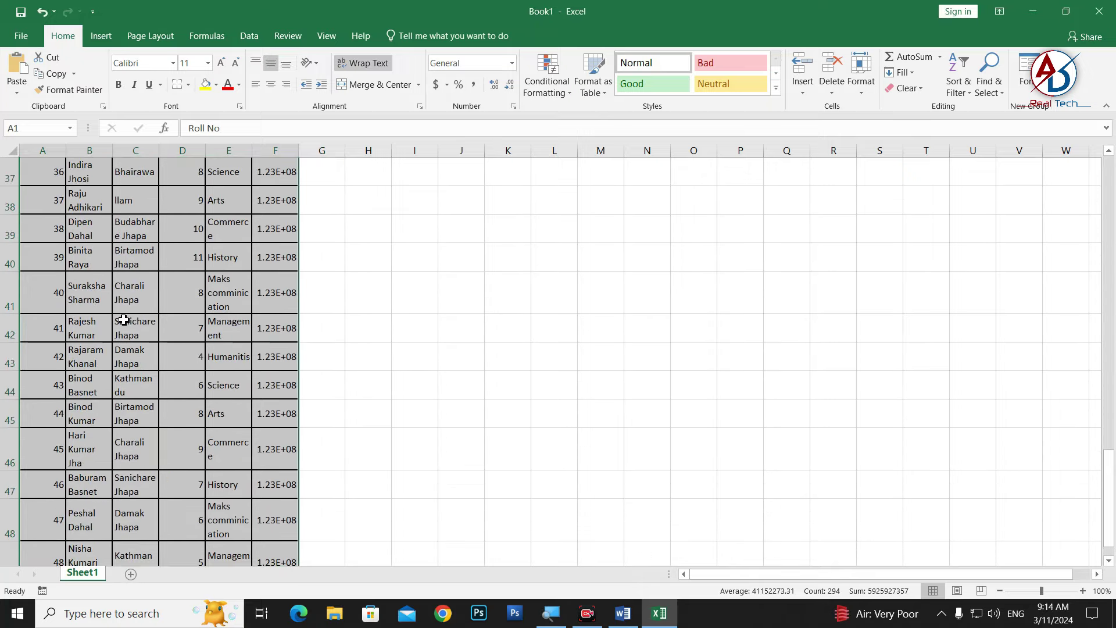
pyautogui.scroll(4, 124, 320)
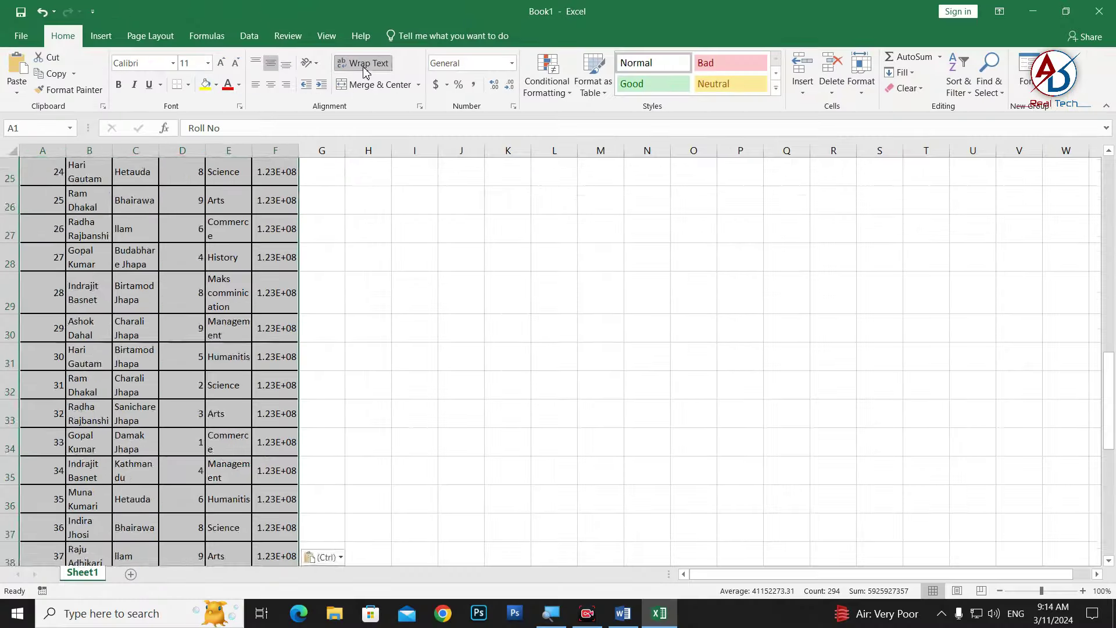
pyautogui.click(365, 65)
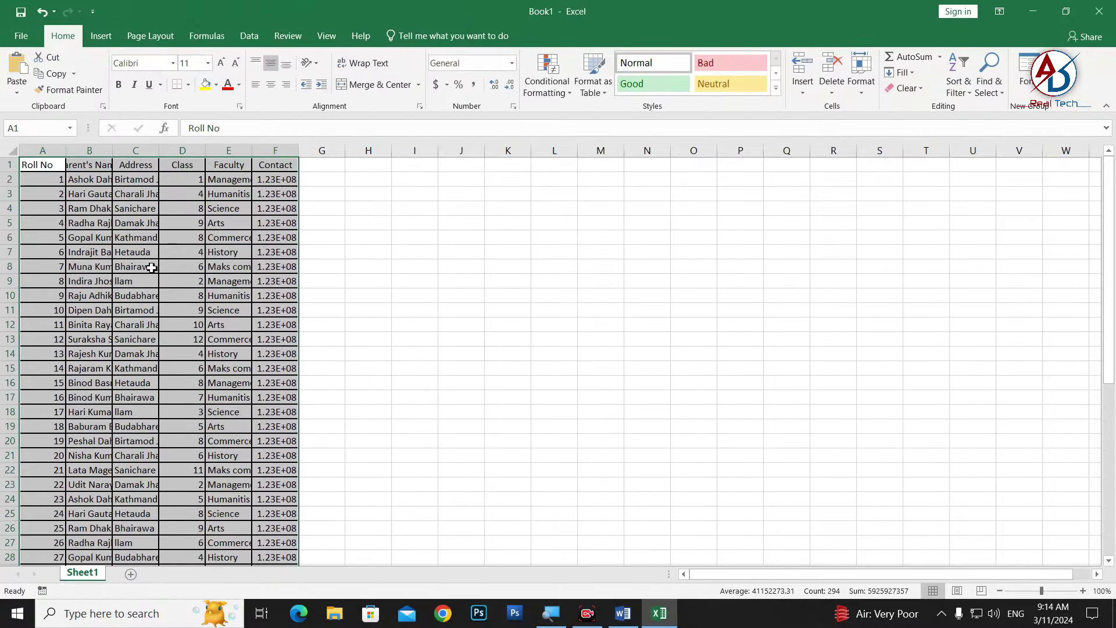
# Widen column B for parents' names and column E for faculties, then select A1:F1.
pyautogui.click(125, 235)
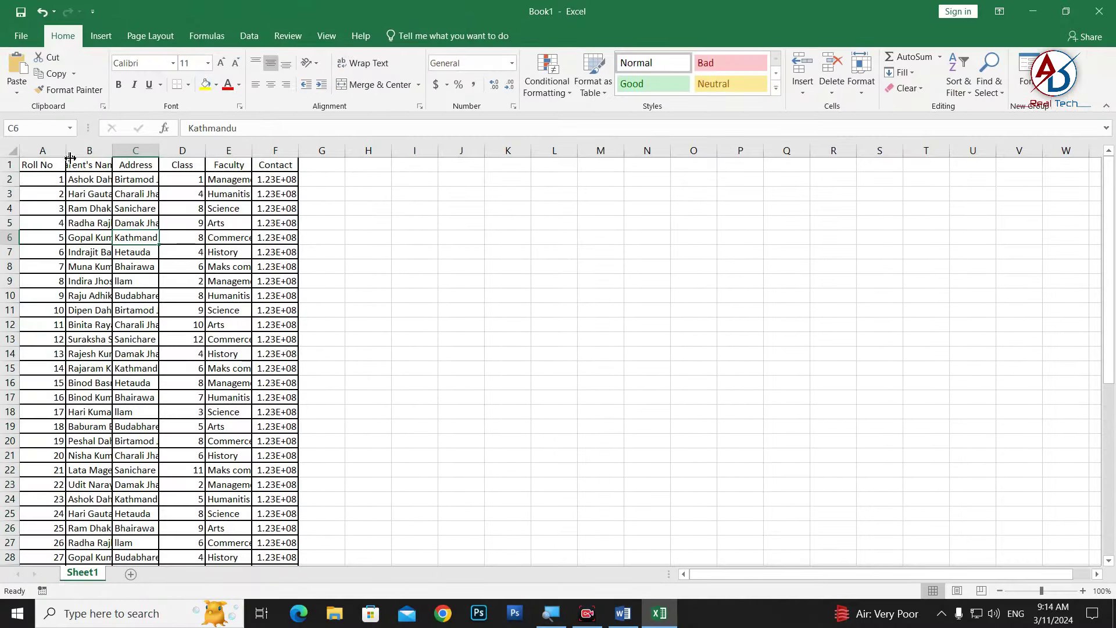
pyautogui.moveTo(112, 150); pyautogui.dragTo(256, 152)
pyautogui.click(163, 160)
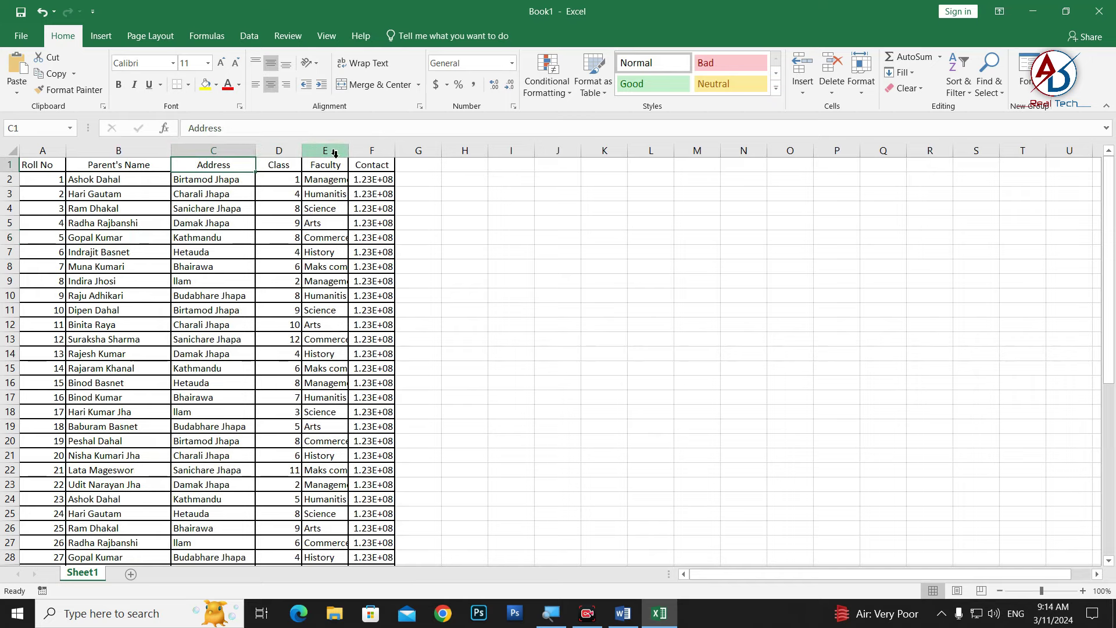
pyautogui.moveTo(348, 151); pyautogui.dragTo(483, 145)
pyautogui.scroll(-3, 349, 405)
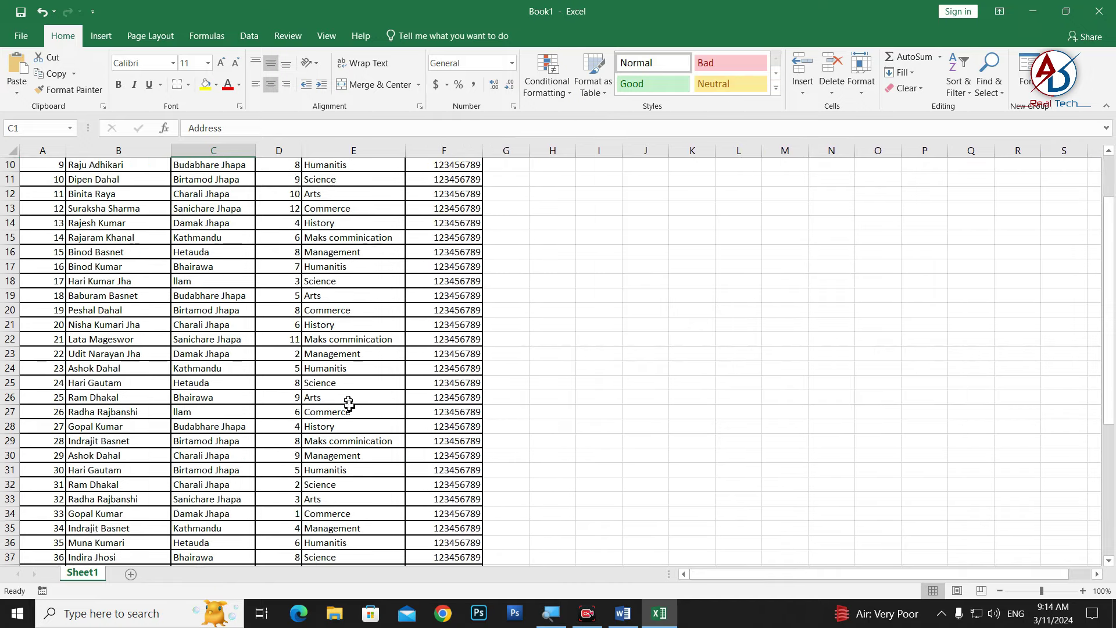
pyautogui.scroll(-6, 349, 406)
pyautogui.scroll(-1, 312, 454)
pyautogui.scroll(8, 264, 456)
pyautogui.scroll(2, 250, 442)
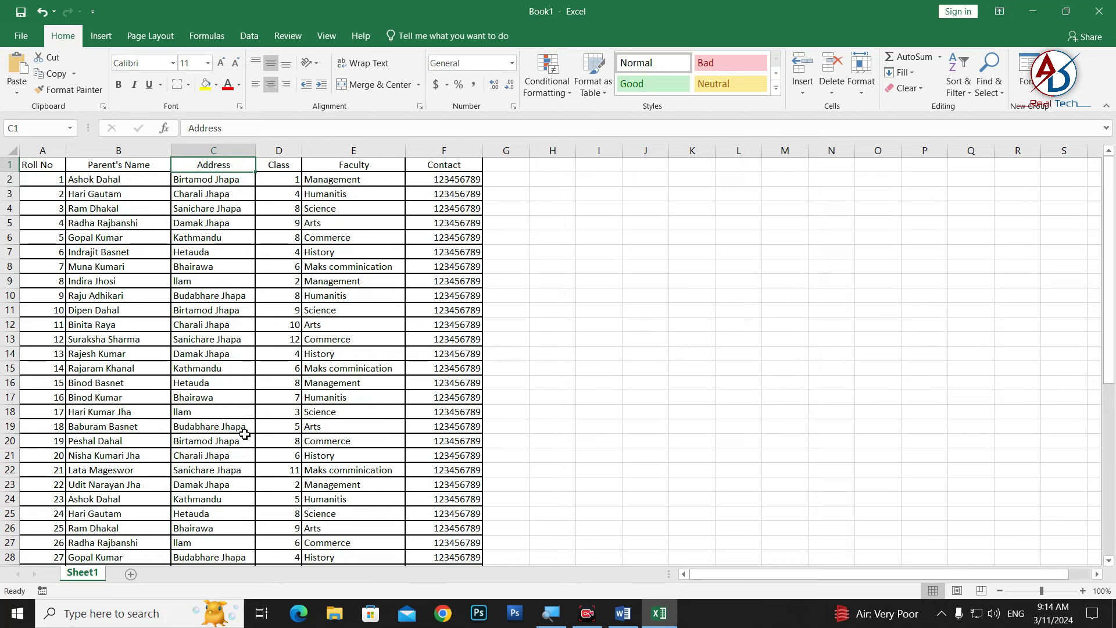
pyautogui.moveTo(38, 166); pyautogui.dragTo(459, 167)
# Center and bold the header row A1:F1, then review all 48 records.
pyautogui.click(271, 85)
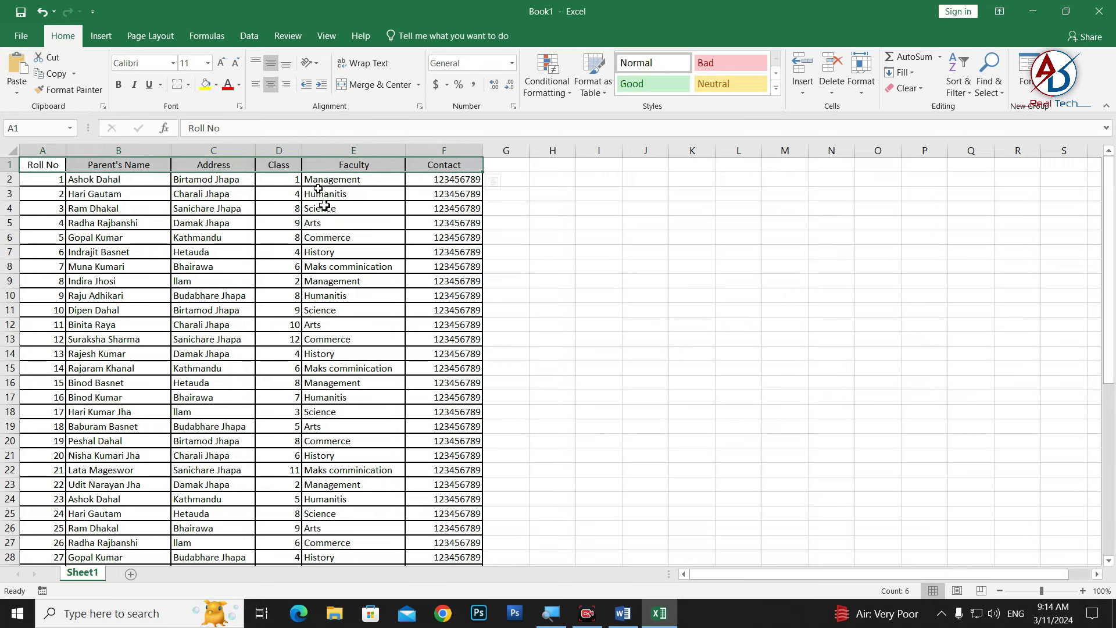
pyautogui.click(186, 281)
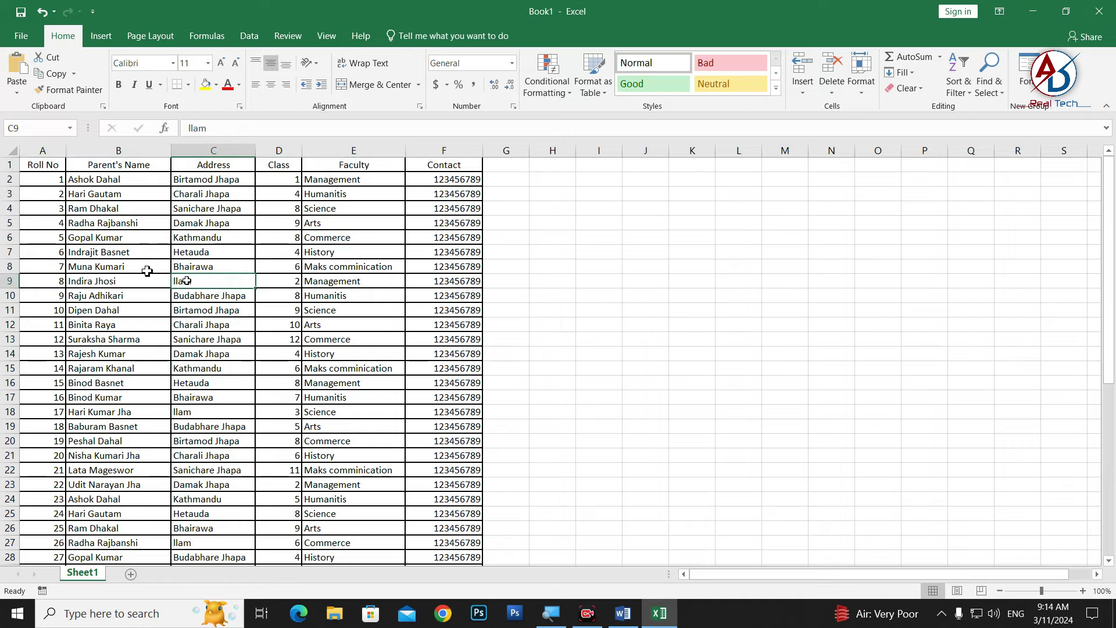
pyautogui.moveTo(45, 165); pyautogui.dragTo(447, 142)
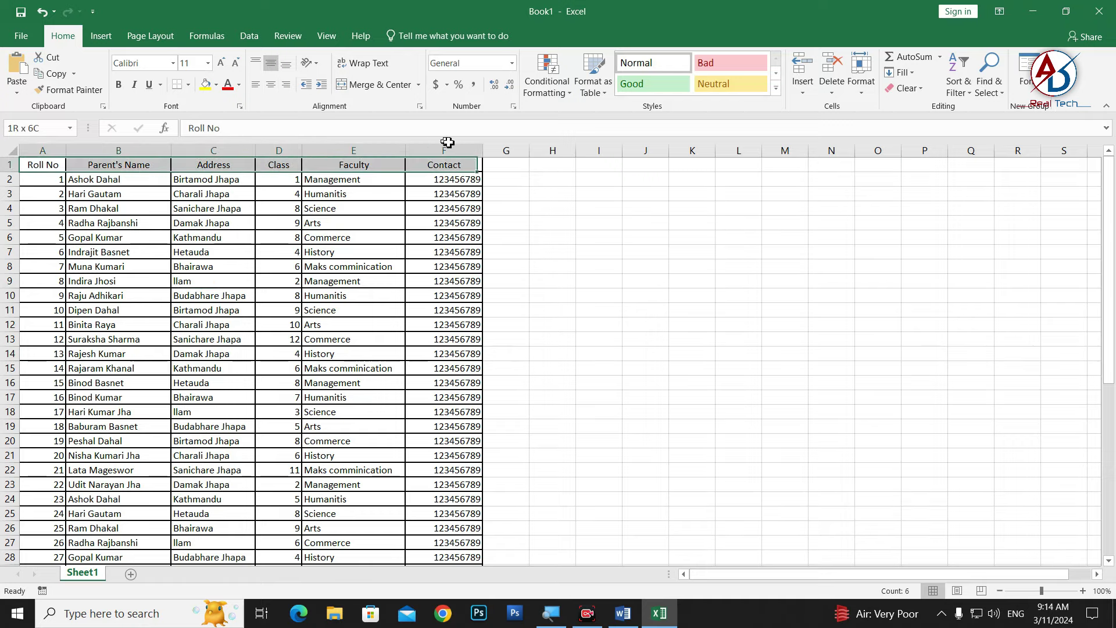
pyautogui.click(118, 84)
pyautogui.click(349, 296)
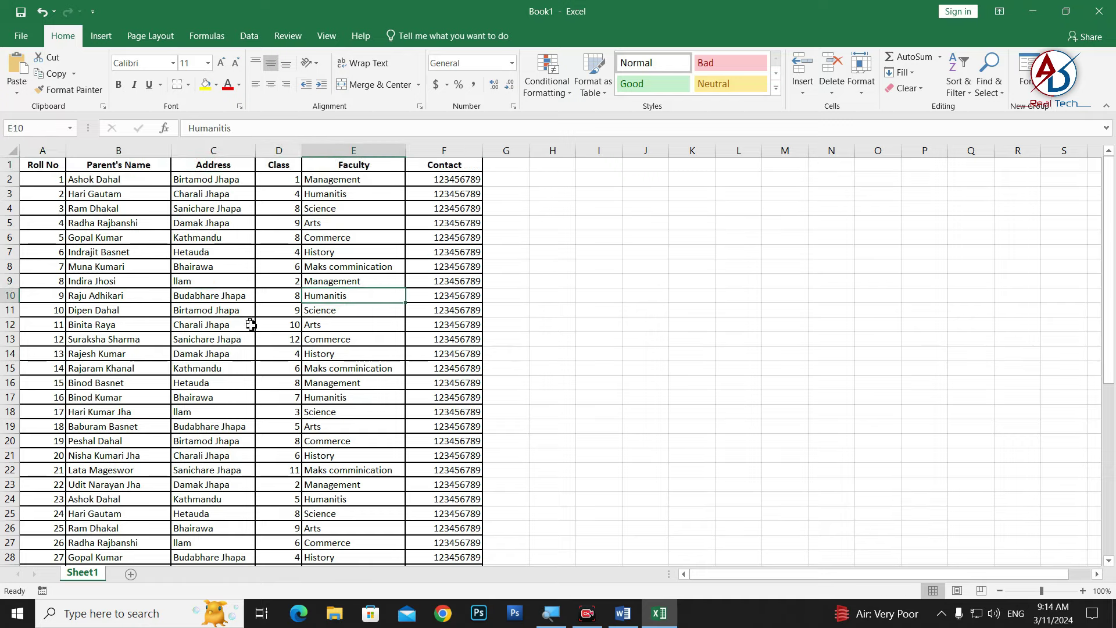
pyautogui.scroll(-2, 251, 323)
pyautogui.scroll(-2, 274, 361)
pyautogui.scroll(-3, 349, 436)
pyautogui.scroll(-1, 306, 457)
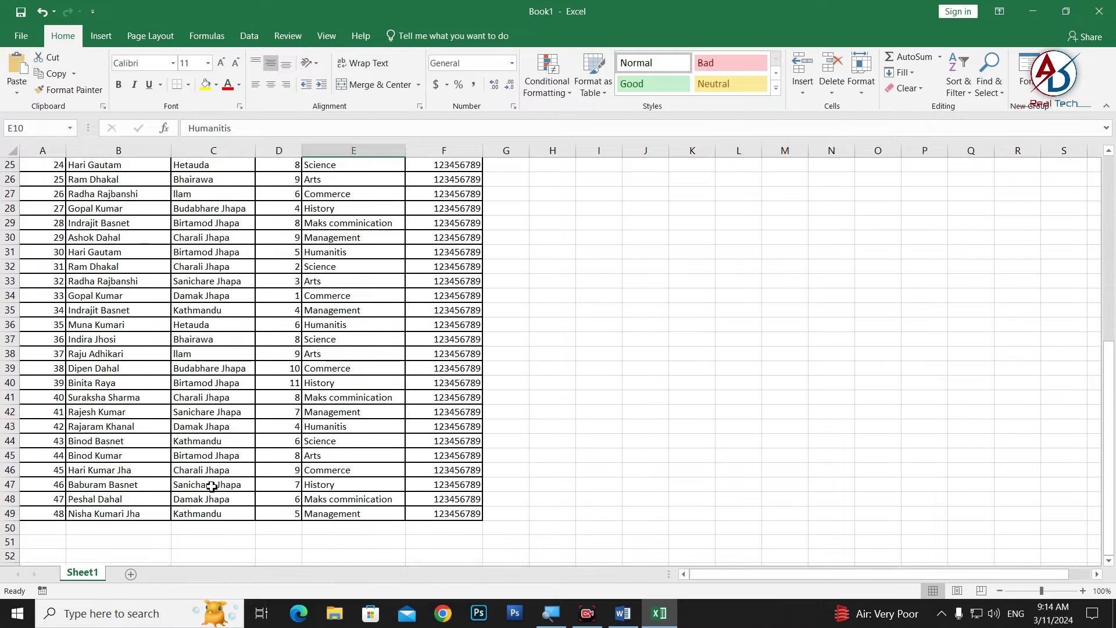
pyautogui.scroll(1, 303, 493)
pyautogui.scroll(4, 303, 493)
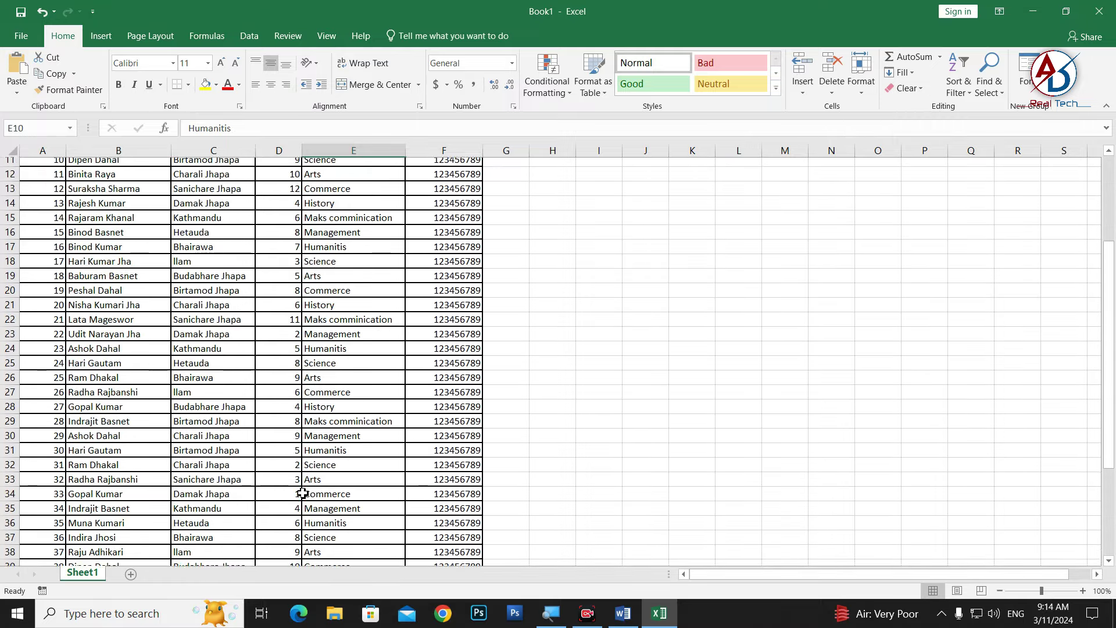
pyautogui.scroll(3, 303, 494)
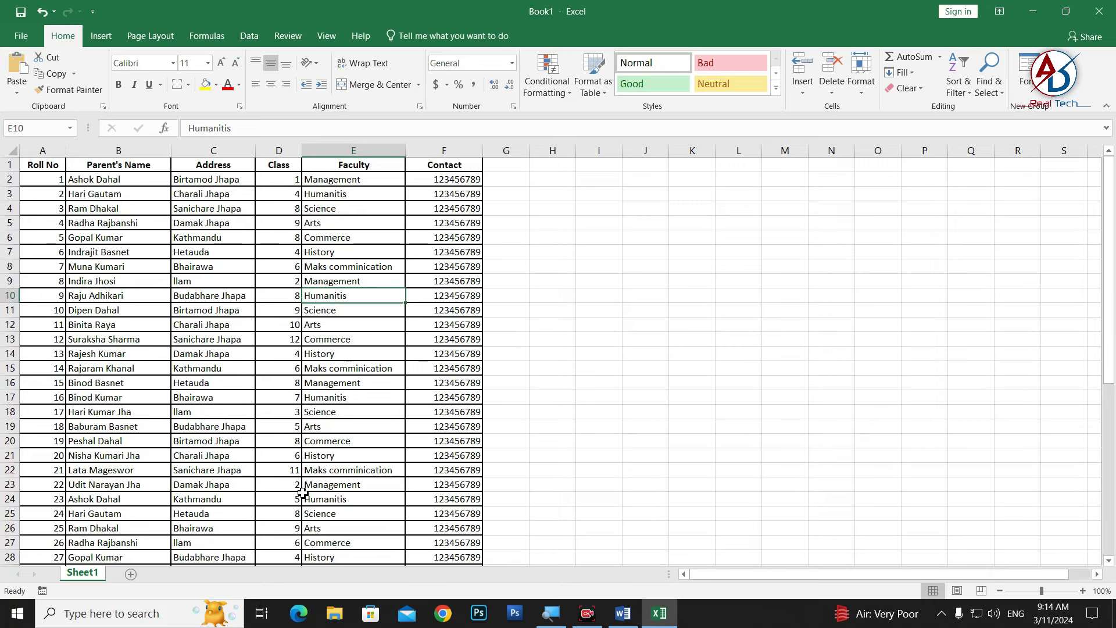